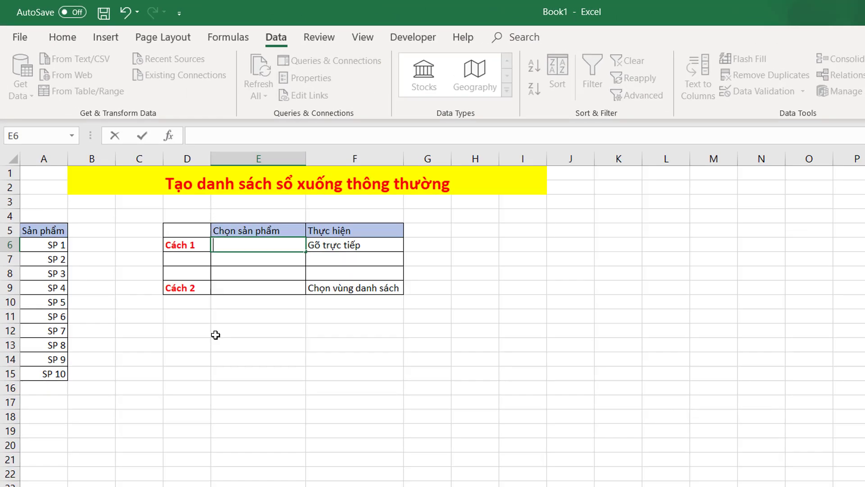
Give E6 a List data validation with source SP1;SP2;SP3;SP4;SP5
left_click(225, 297)
left_click(218, 225)
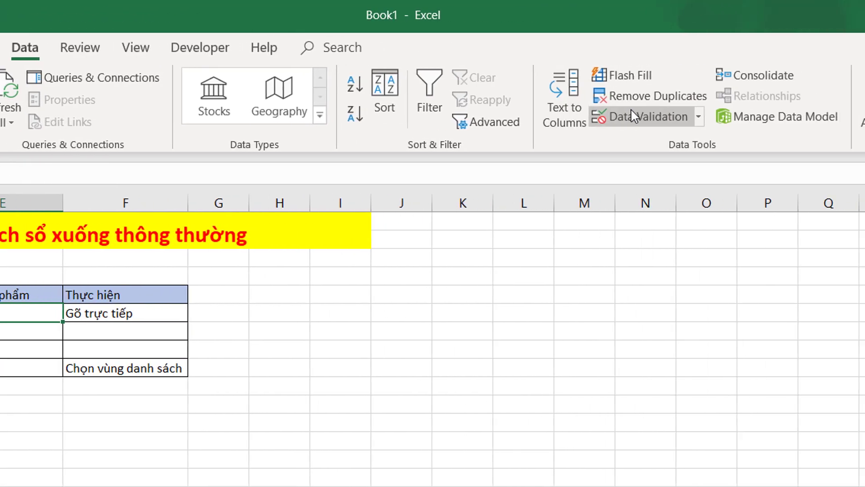
left_click(632, 115)
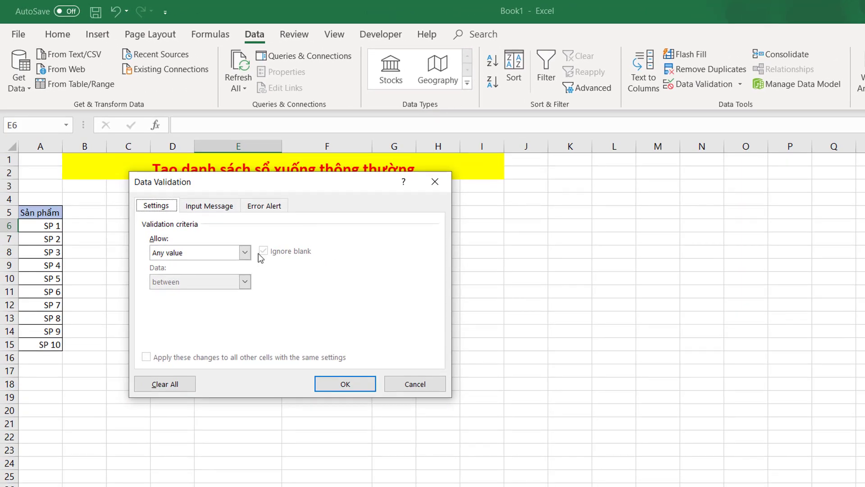
left_click(244, 253)
left_click(187, 295)
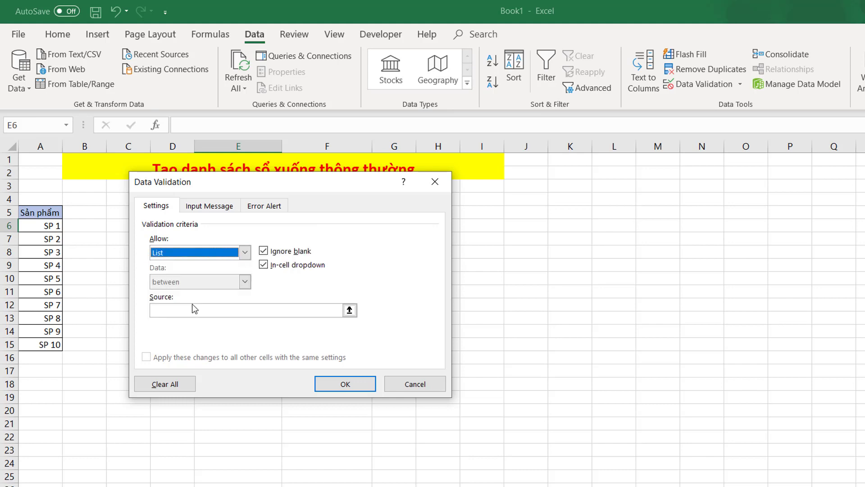
left_click(181, 311)
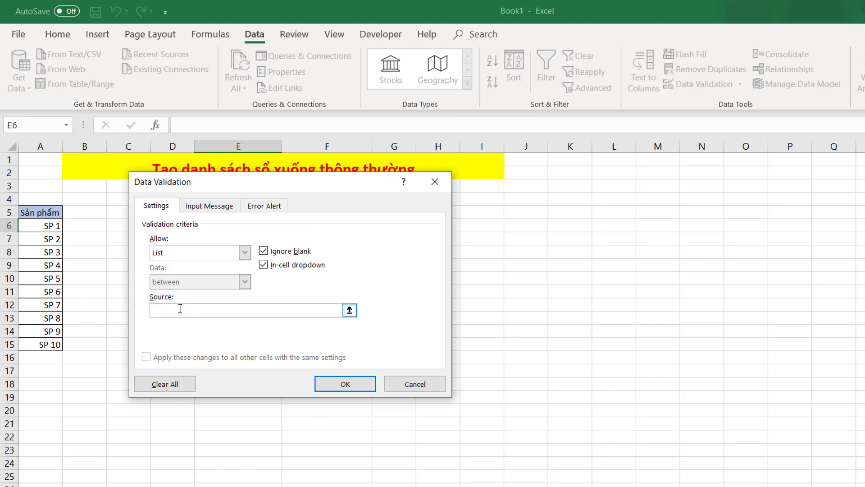
type("S")
type("P")
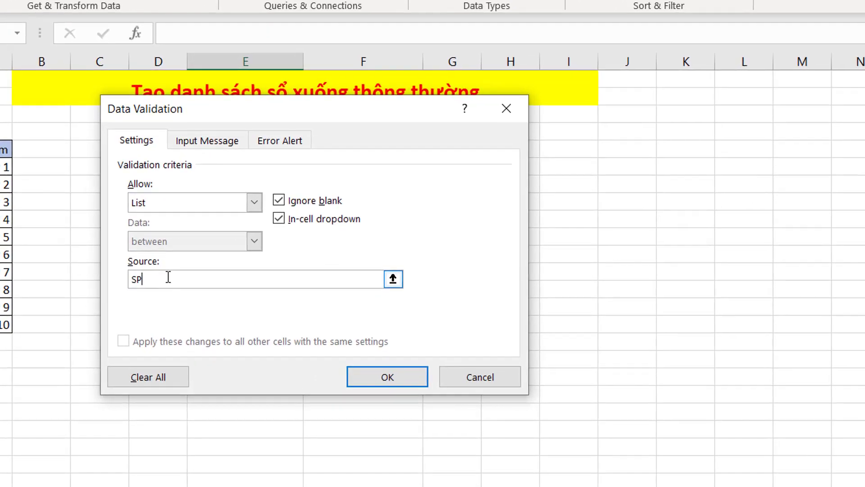
type("1")
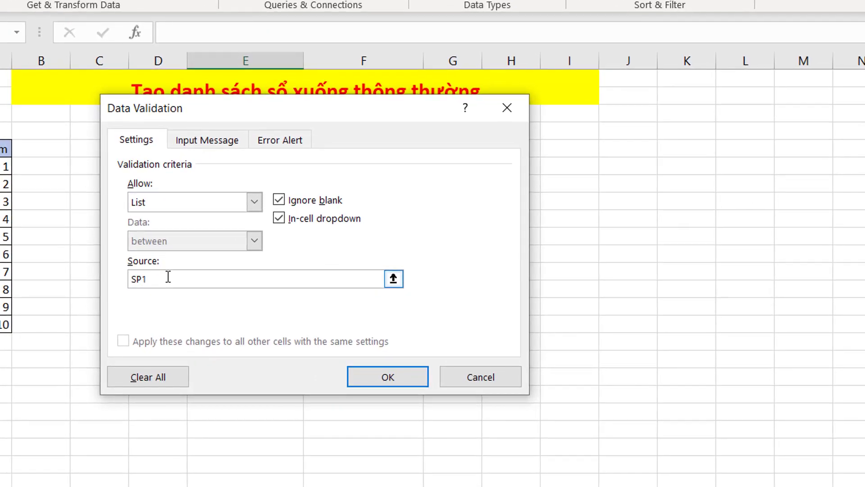
type(";SP2;S")
type("P3;SP4;")
type("SP5")
Confirm E6's list, then pick SP4, SP1 and finally SP2 from it, and select E9
left_click(396, 382)
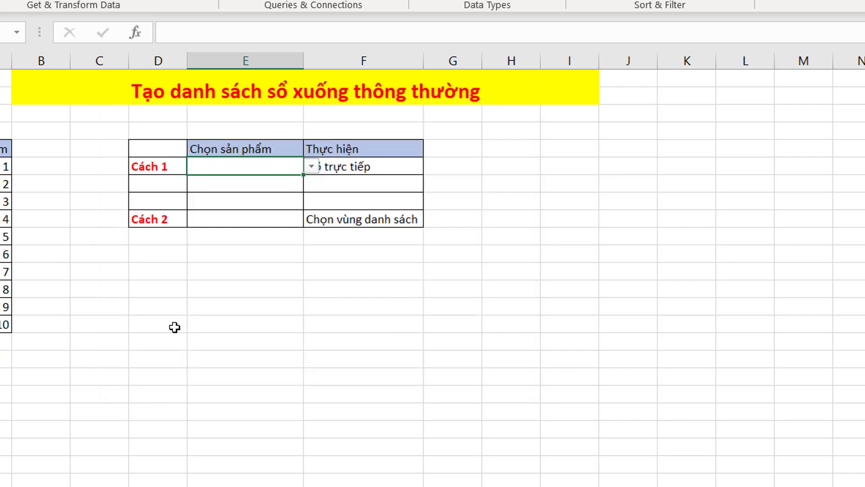
left_click(311, 167)
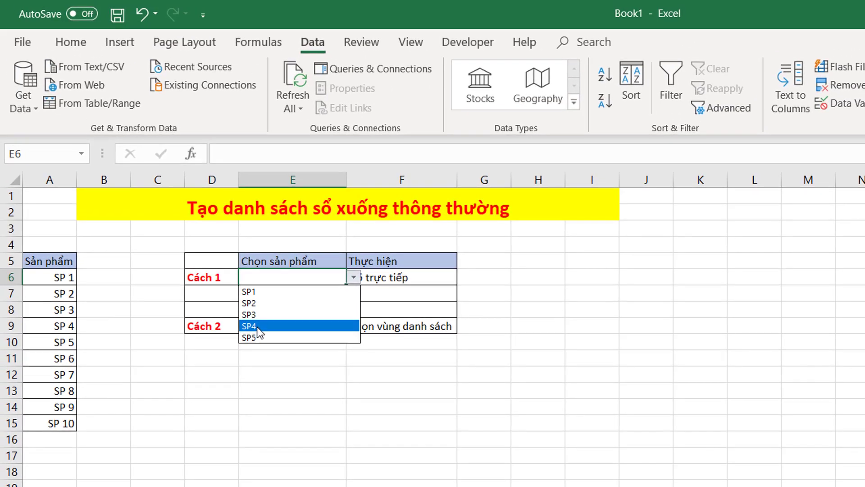
left_click(250, 311)
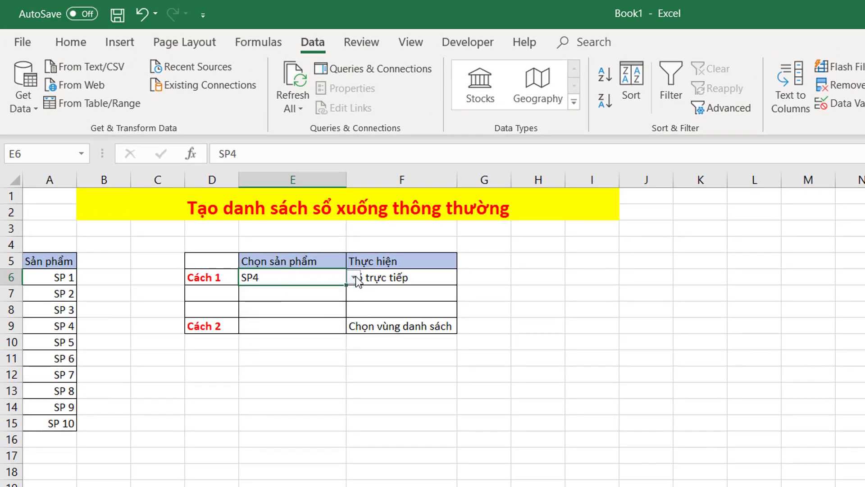
left_click(347, 261)
left_click(279, 292)
left_click(352, 278)
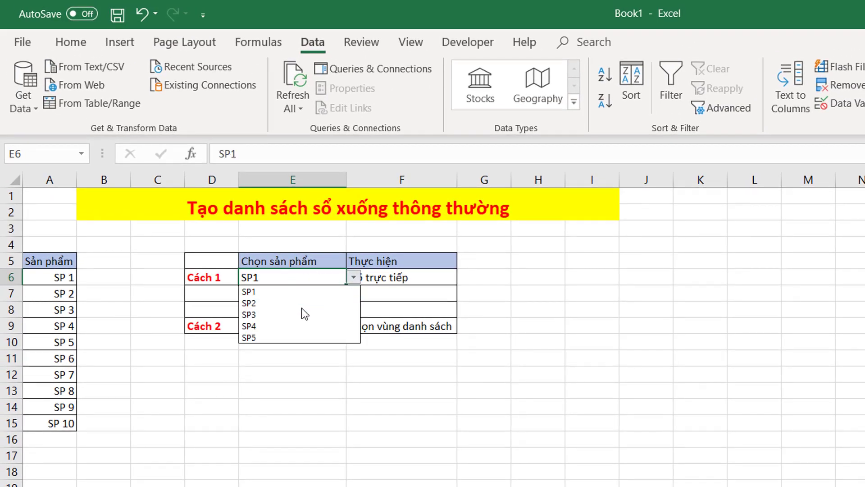
left_click(302, 304)
left_click(282, 325)
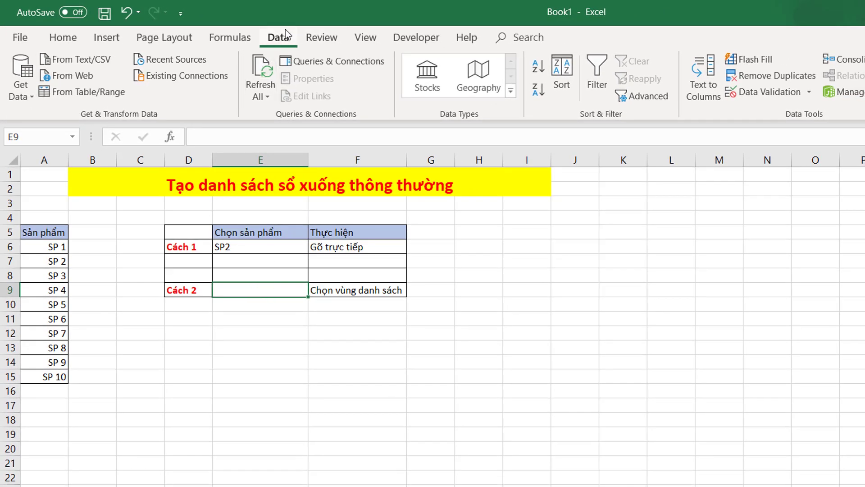
Give E9 a List validation sourced from A6:A15 and open its drop-down to check it
left_click(731, 94)
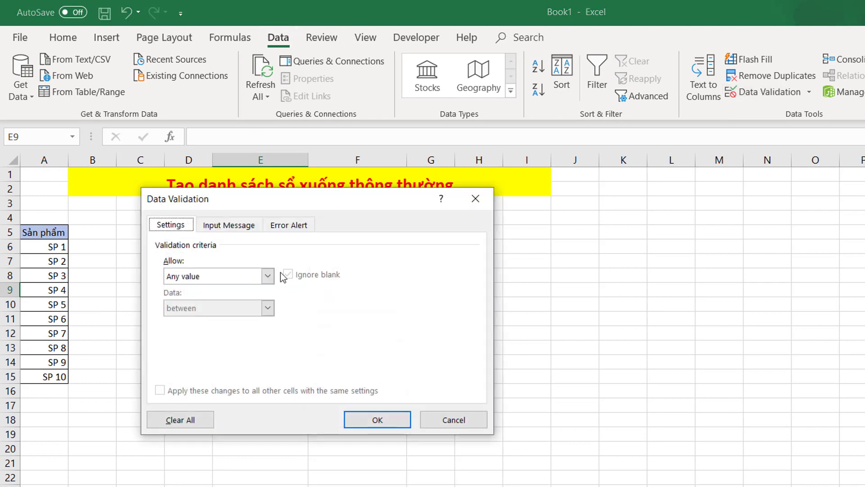
left_click(268, 276)
left_click(190, 322)
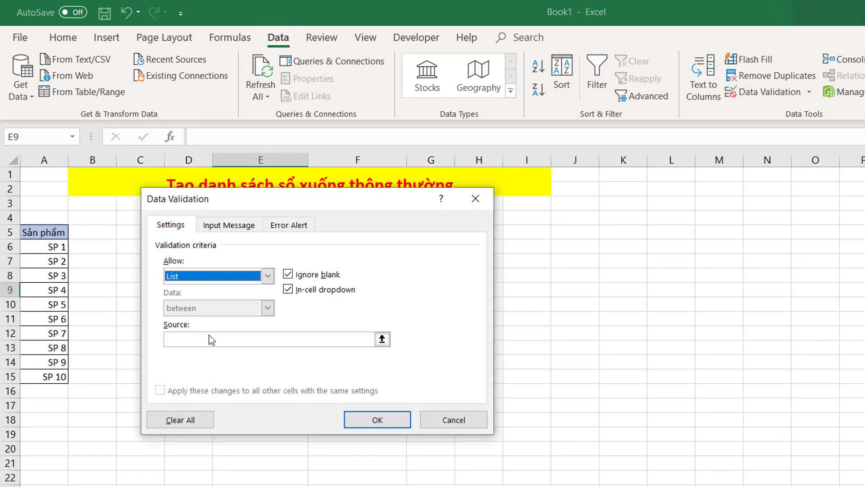
left_click(240, 338)
left_click_drag(49, 247, 54, 376)
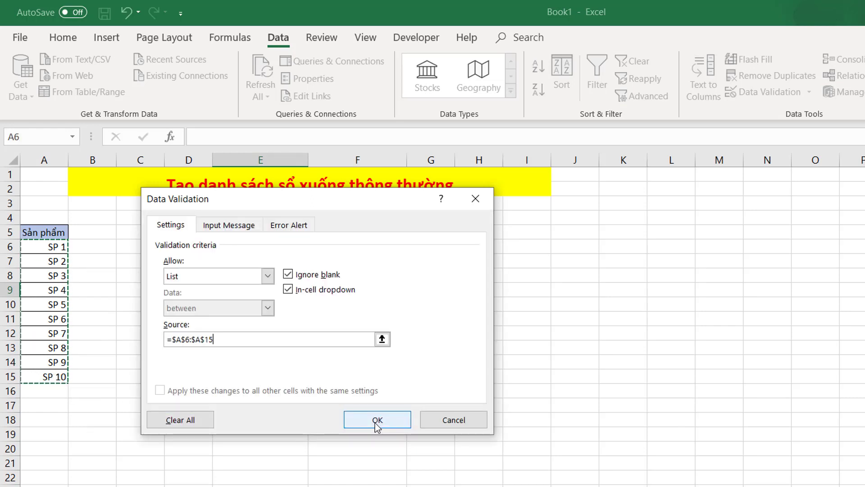
left_click(378, 425)
left_click(314, 290)
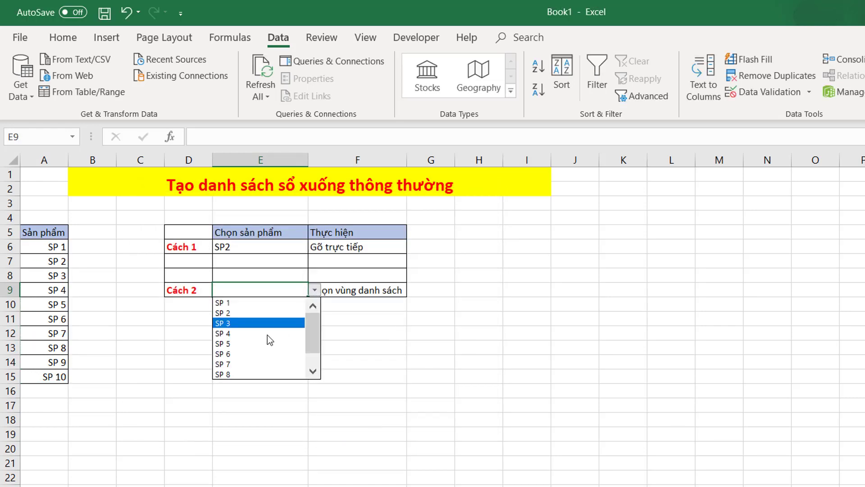
mouse_move(315, 346)
left_mouse_down()
mouse_move(312, 312)
mouse_move(321, 388)
left_mouse_up()
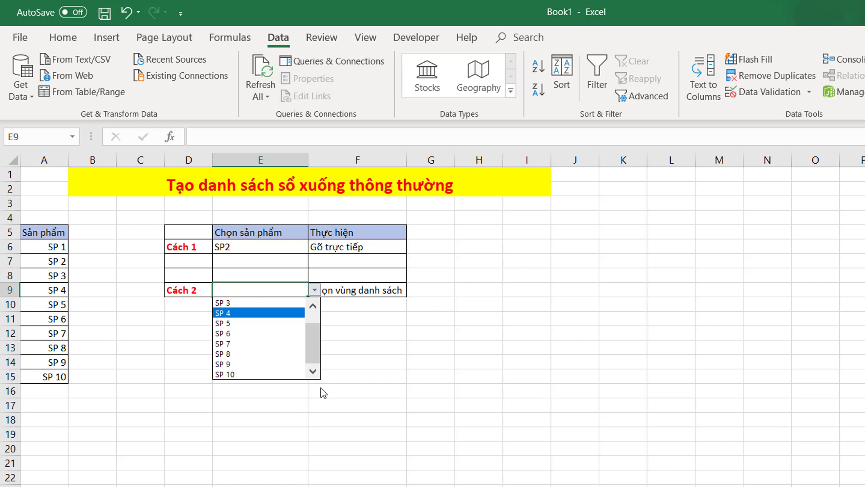
Convert the Sản phẩm list A5:A15 into a table with headers
left_click(148, 345)
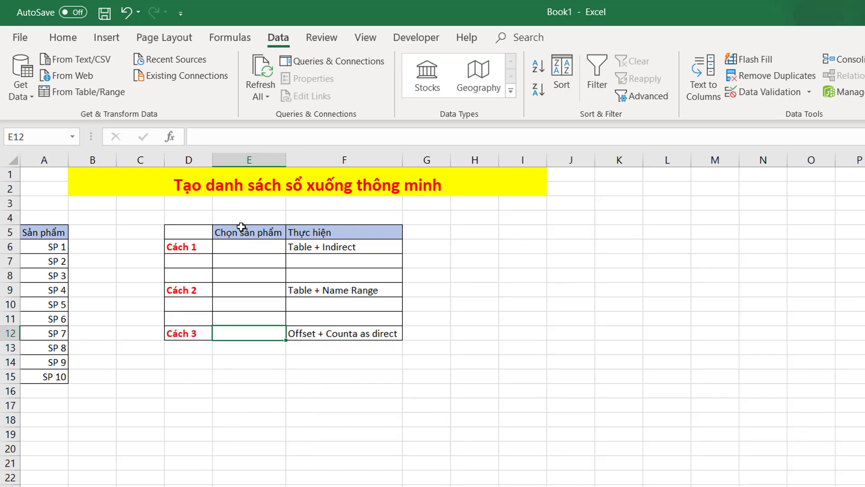
left_click(238, 251)
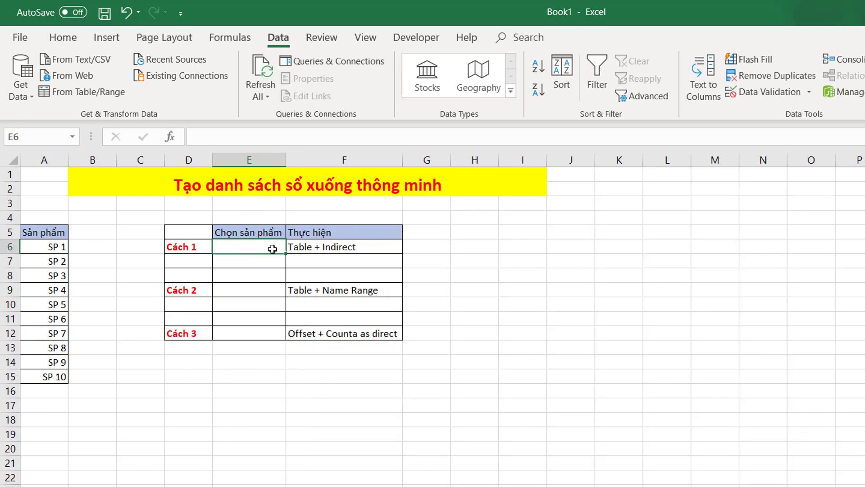
left_click_drag(46, 232, 46, 375)
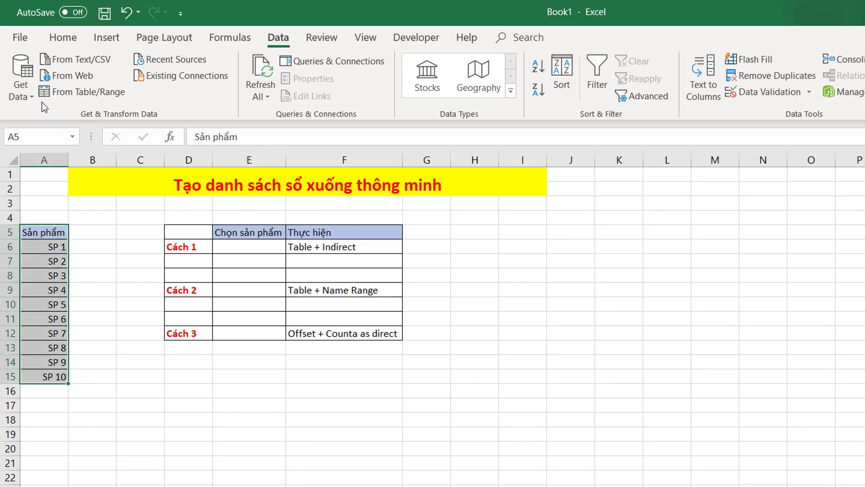
left_click(120, 37)
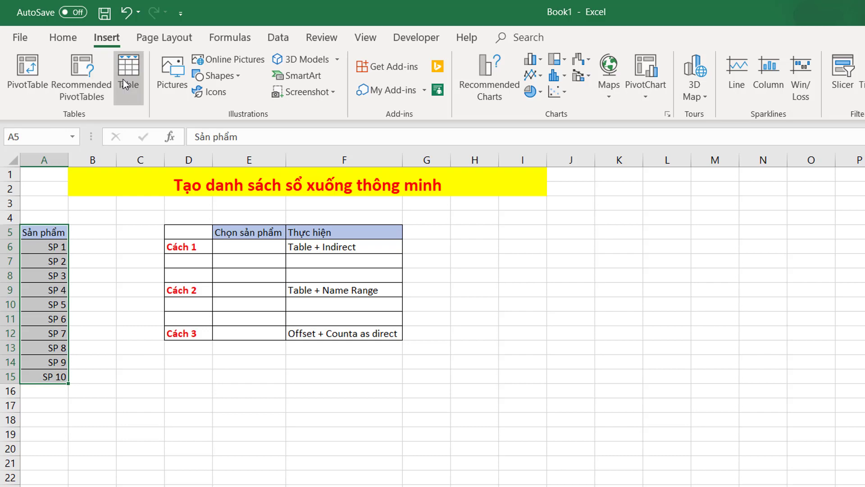
left_click(126, 84)
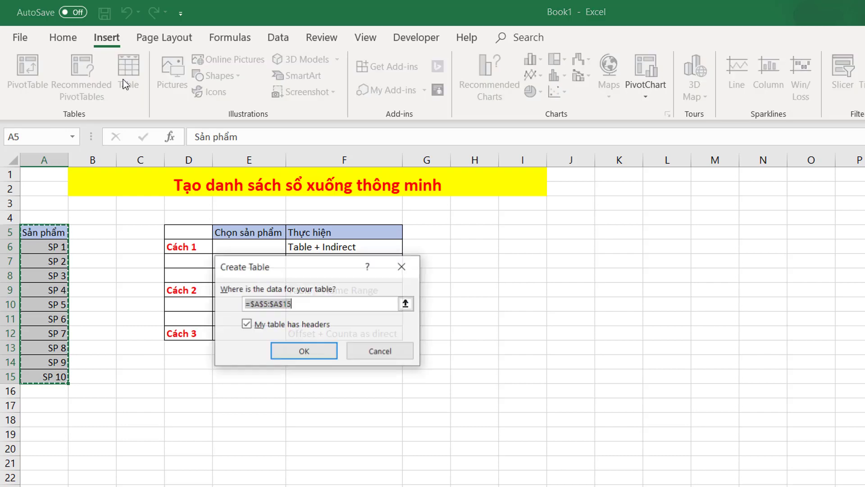
left_click(305, 354)
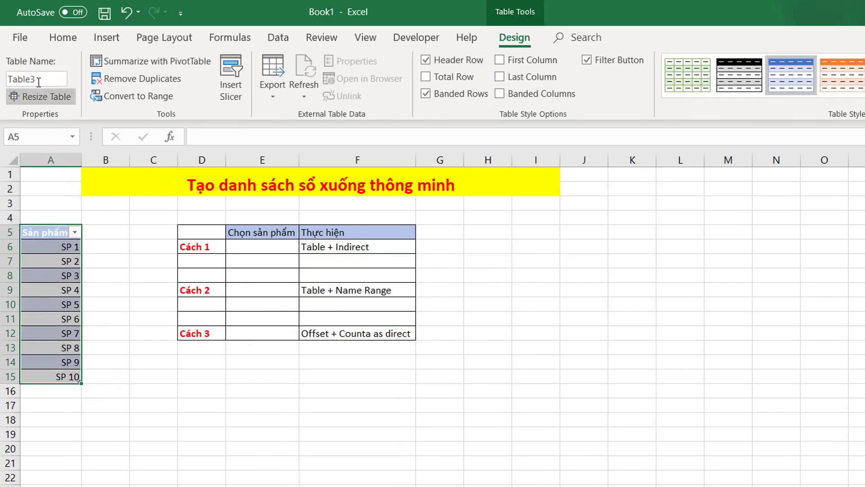
Name the new table SP_1
left_click(21, 78)
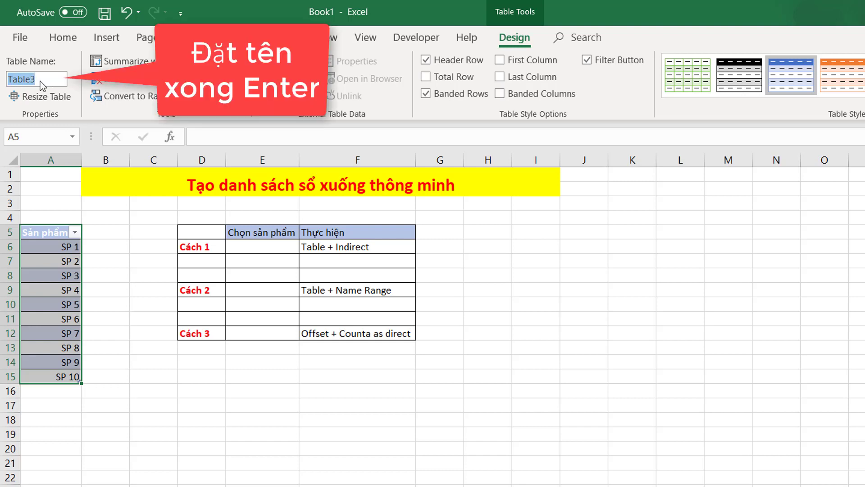
type("SP")
type("_1")
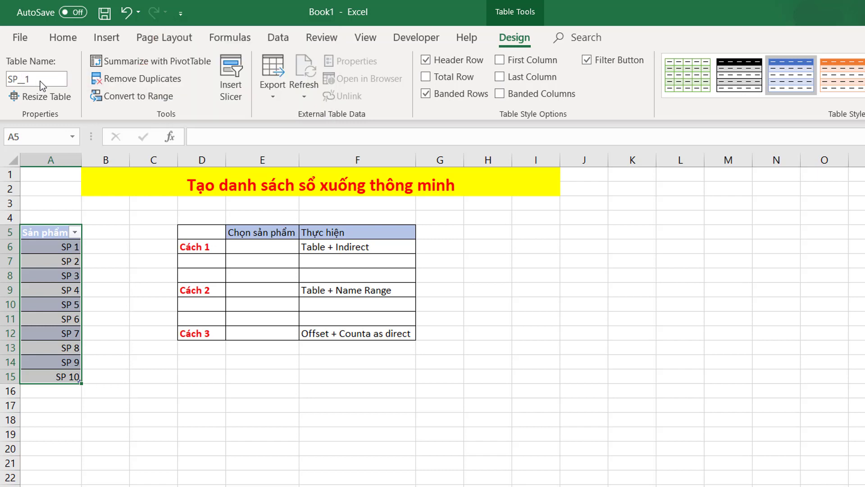
key("Return")
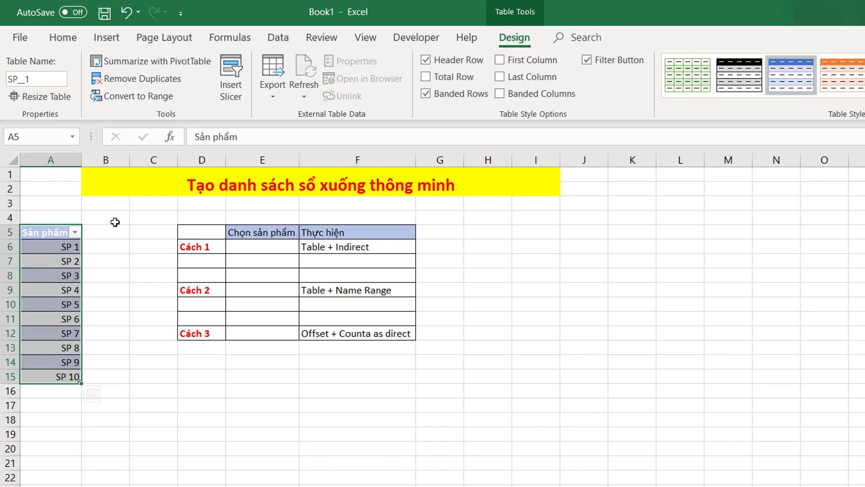
left_click(116, 231)
left_click_drag(51, 231, 51, 383)
Set E6's validation to a List with source =INDIRECT("SP_1")
left_click(143, 272)
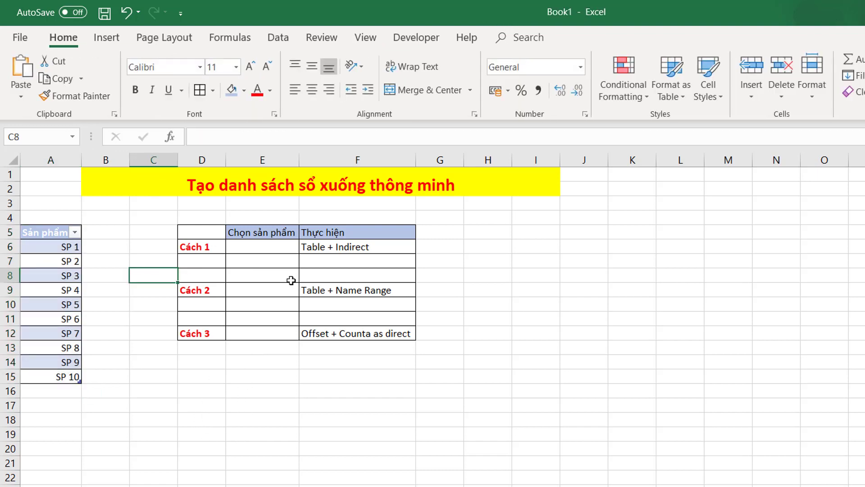
left_click(253, 255)
left_click(259, 242)
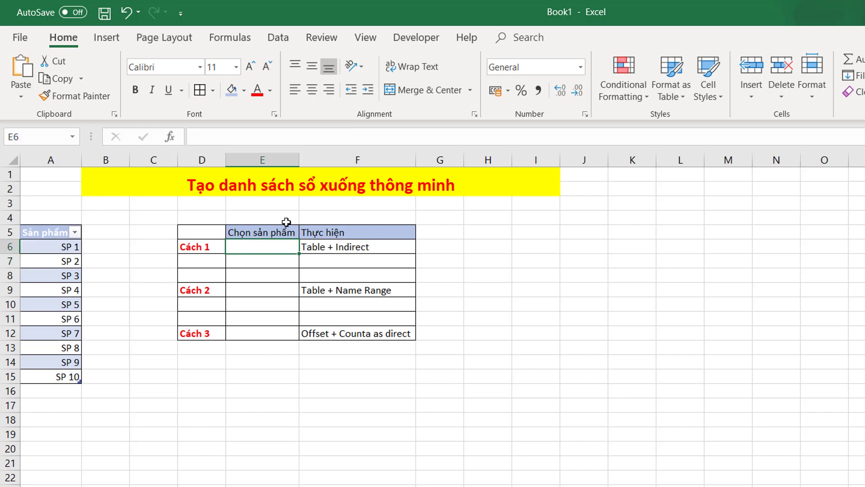
left_click(278, 38)
left_click(749, 92)
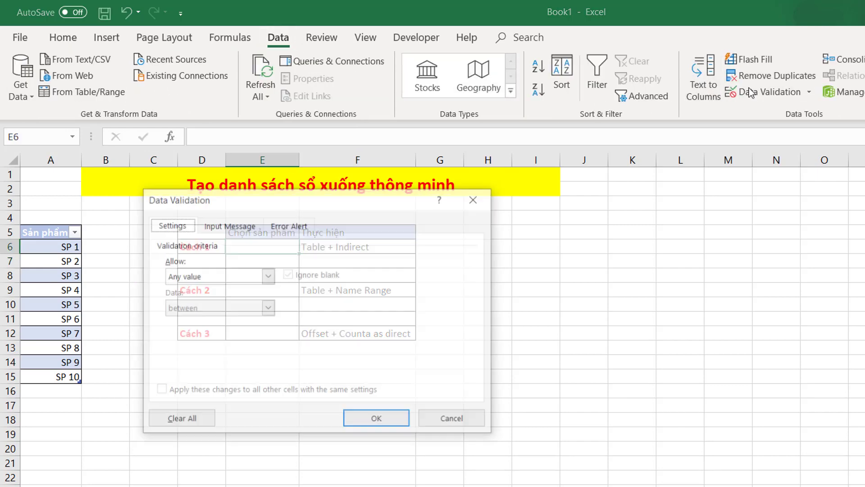
left_click(248, 275)
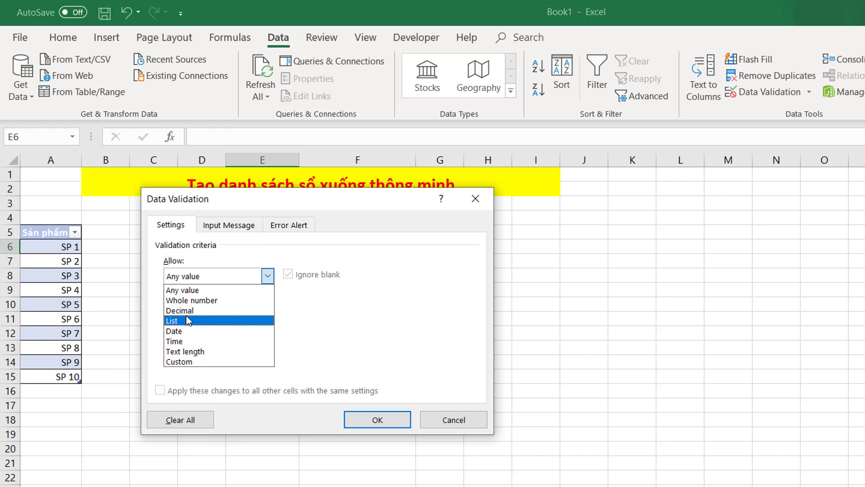
left_click(187, 321)
left_click(198, 339)
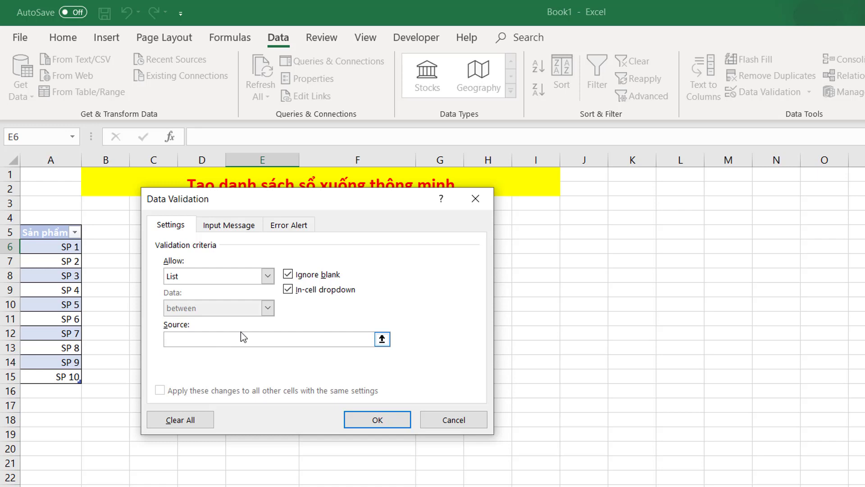
type("=")
left_click_drag(303, 199, 311, 286)
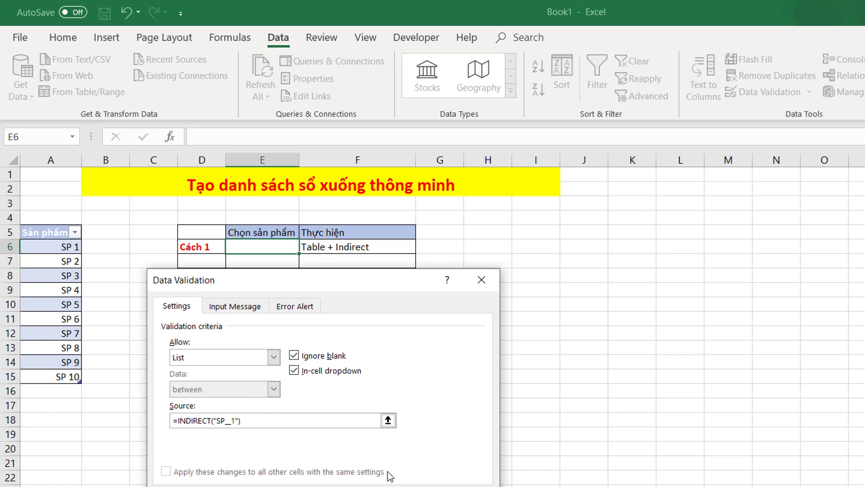
Apply E6's INDIRECT list validation and test it by choosing SP 4
key("Return")
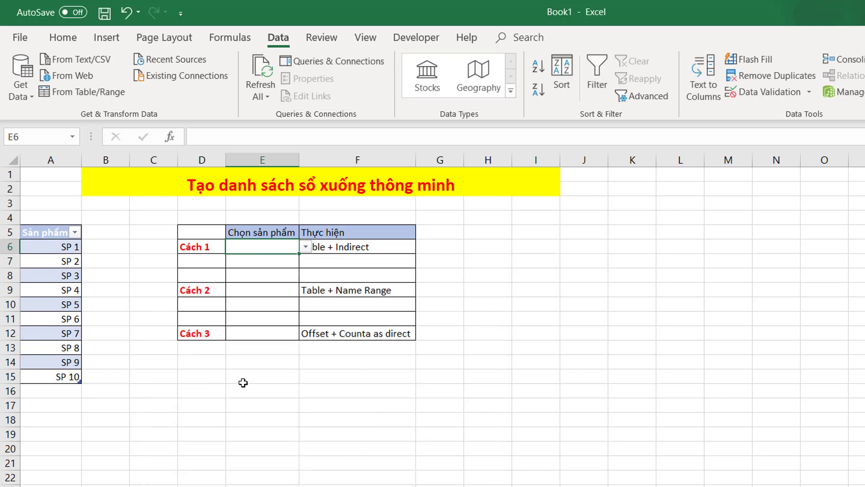
left_click(305, 247)
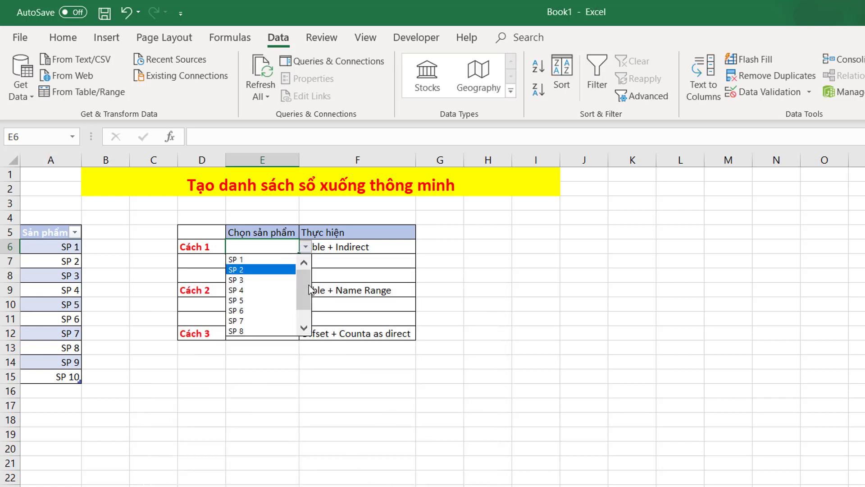
mouse_move(304, 288)
left_mouse_down()
mouse_move(311, 332)
mouse_move(303, 286)
left_mouse_up()
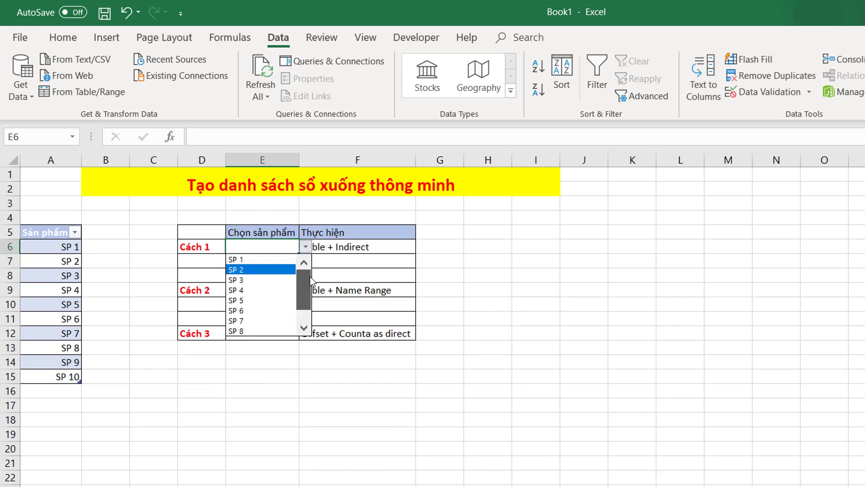
left_click(273, 290)
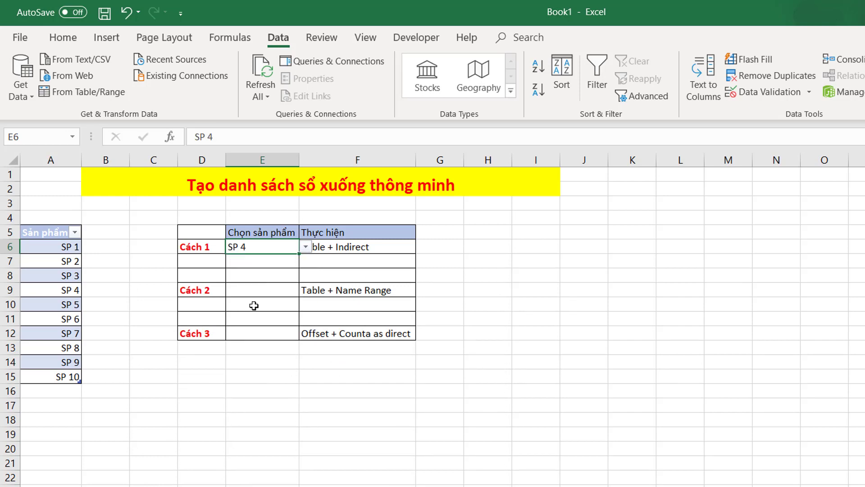
Add SP18 as a new product in A16, then choose SP18 from E6's drop-down
left_click(51, 393)
type("SP")
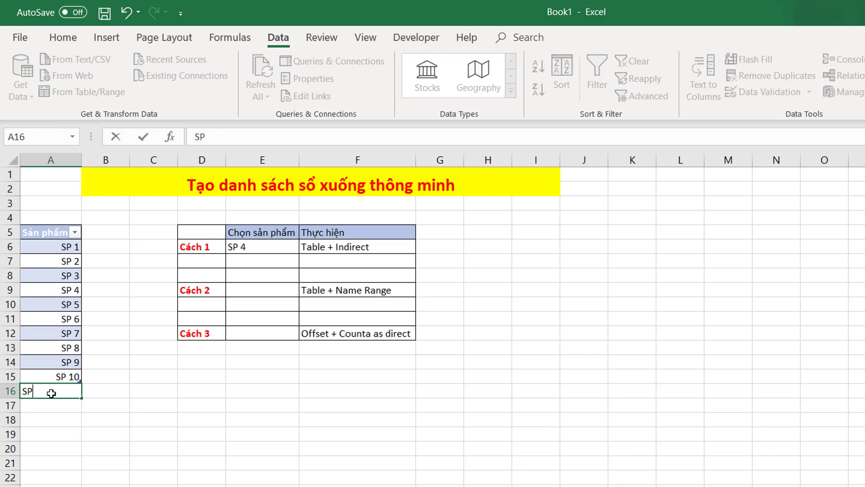
type("1")
type("8")
key("Return")
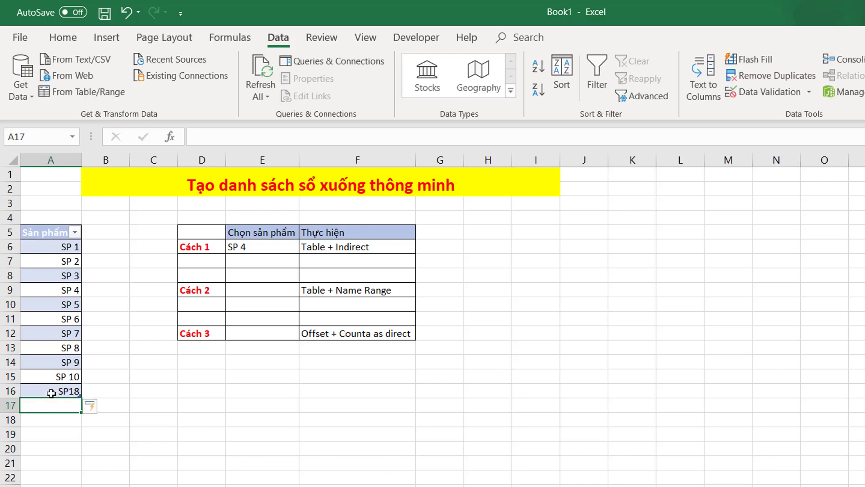
left_click(271, 250)
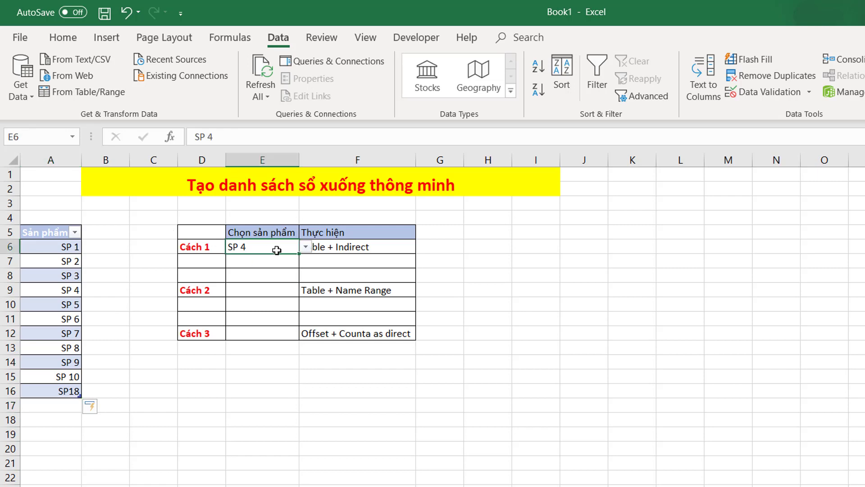
left_click(306, 248)
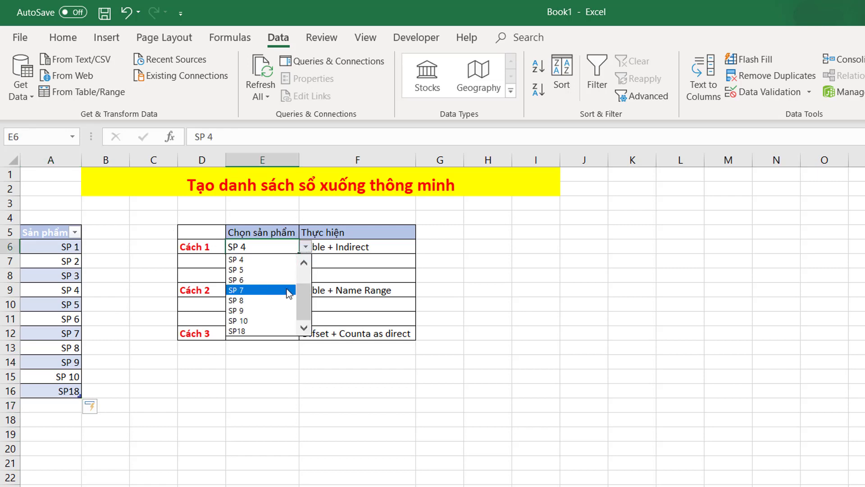
left_click(250, 323)
left_click(306, 247)
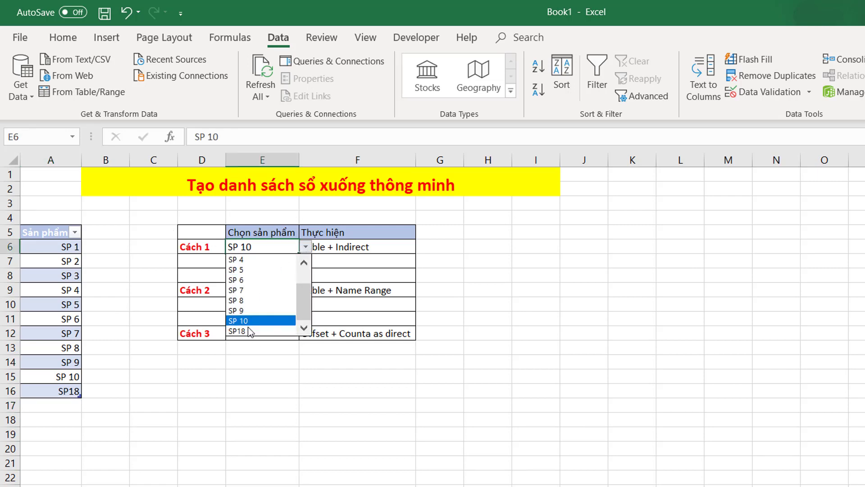
left_click(249, 331)
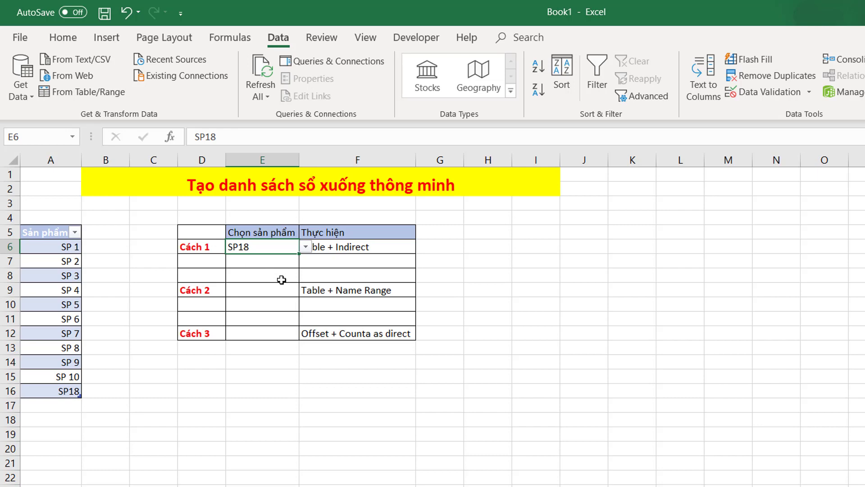
Delete the SP 5 row from the product table and confirm E6's list no longer shows it
left_click(65, 301)
right_click(65, 301)
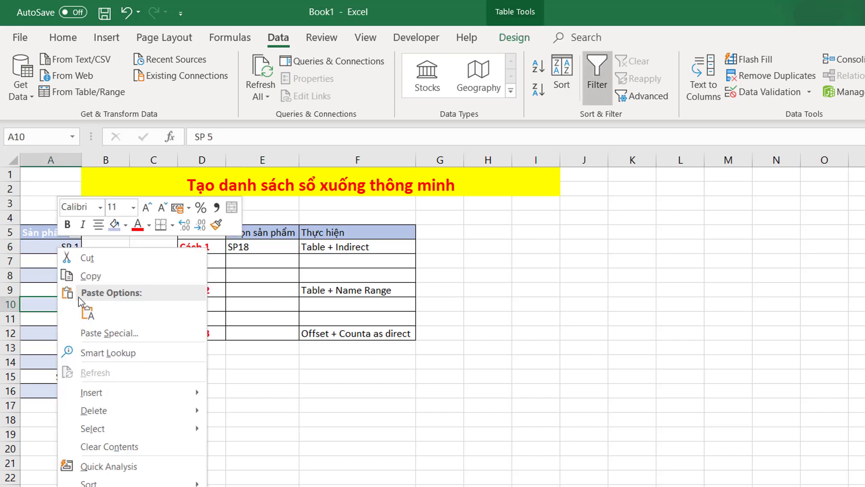
mouse_move(94, 410)
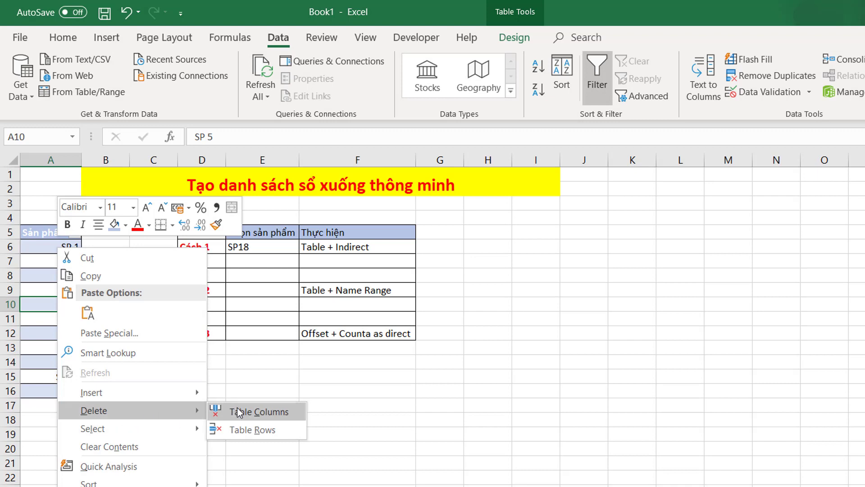
key("Escape")
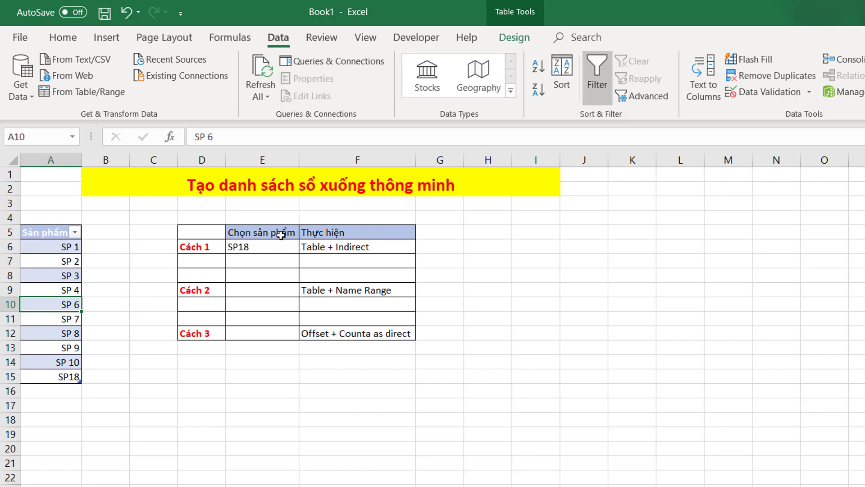
left_click(272, 253)
left_click(305, 247)
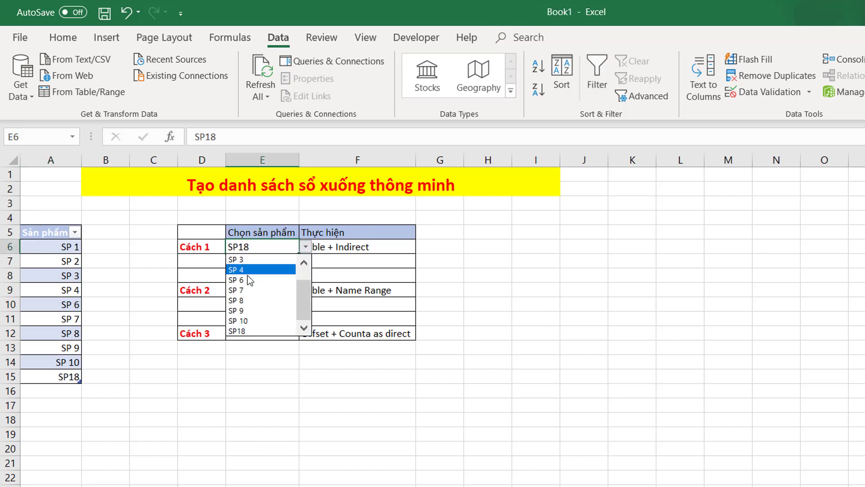
left_click(144, 366)
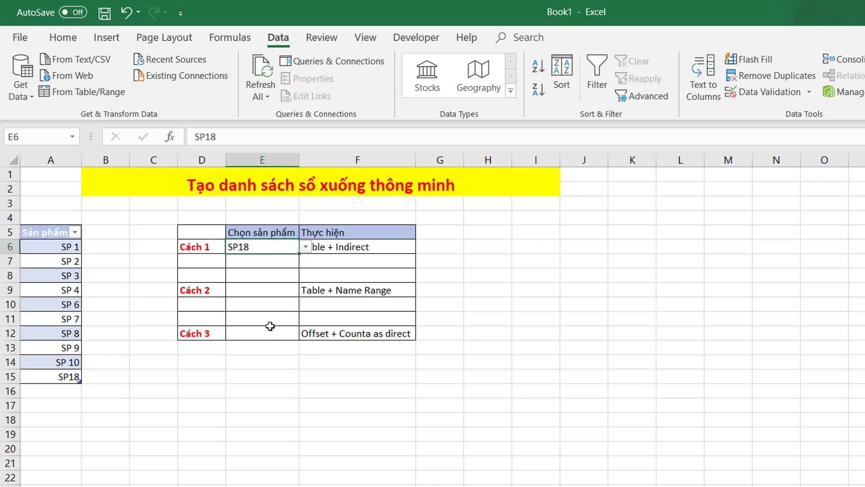
Name the product cells A6:A15 SP_TABLE in the Name Box, then select E9
left_click_drag(51, 245, 61, 380)
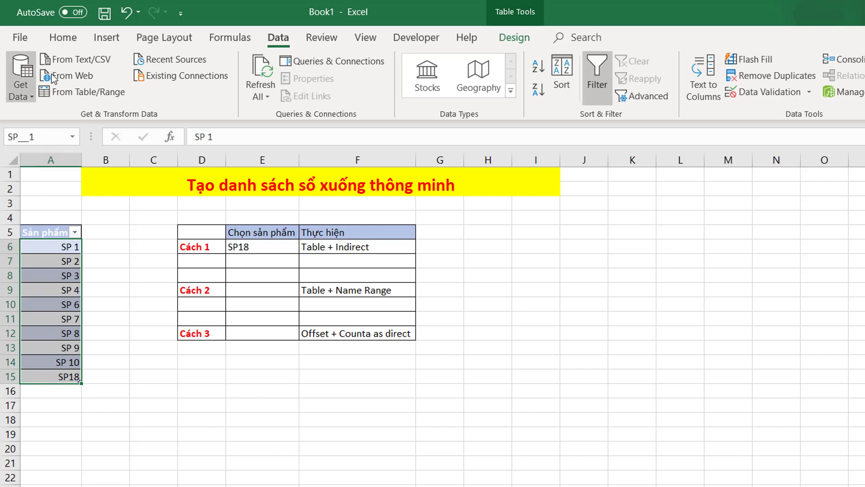
left_click(37, 137)
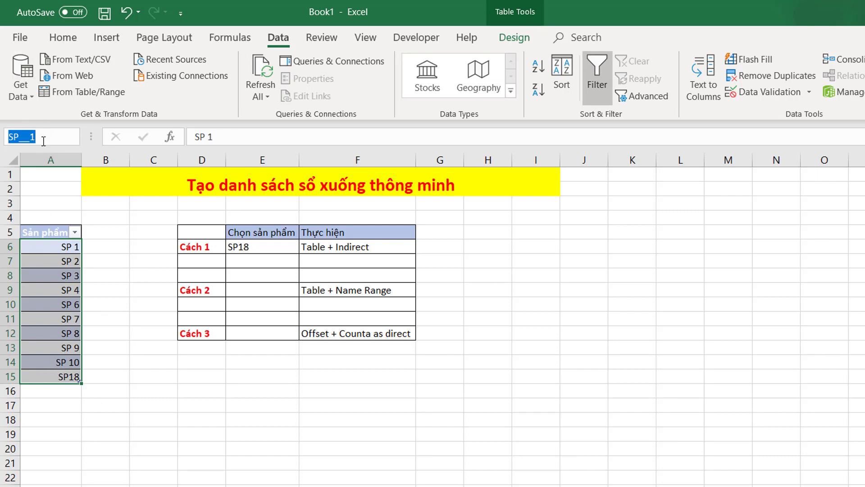
key("Home")
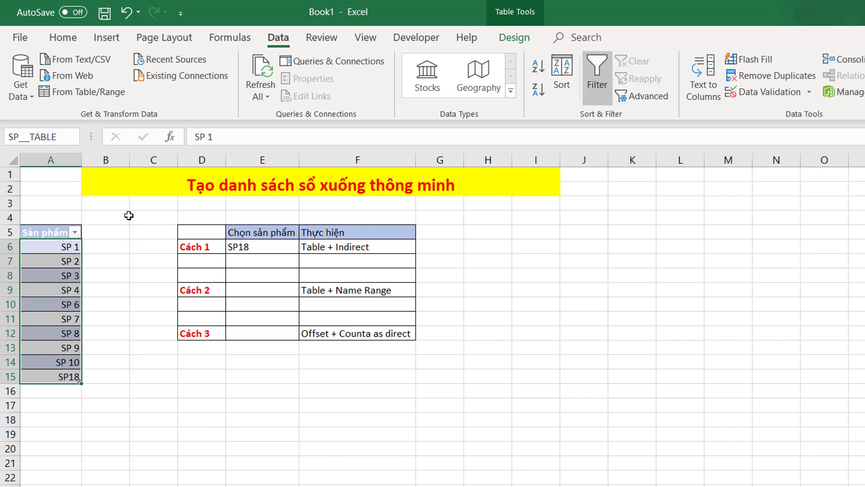
left_click(132, 287)
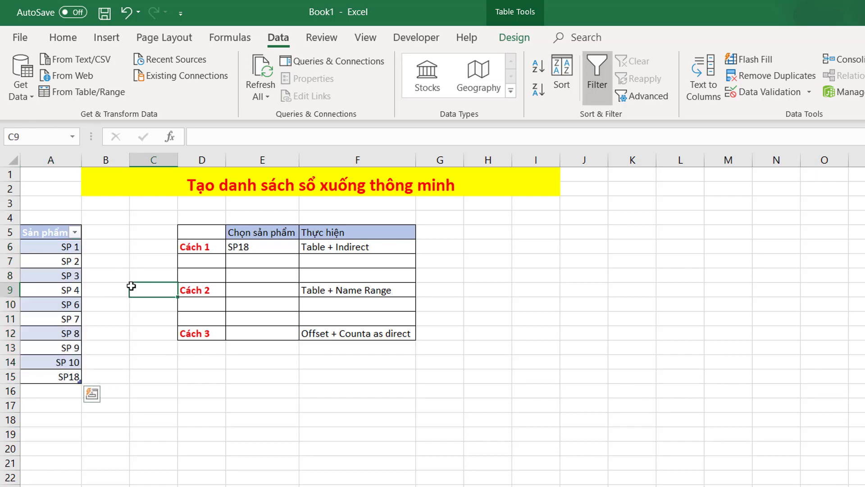
left_click(265, 292)
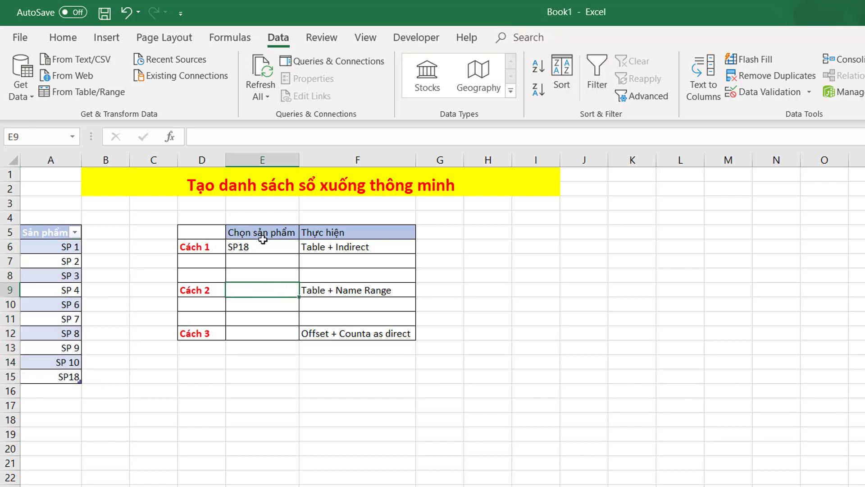
Set E9's validation to a List sourced from the named range SP_TABLE, then open its drop-down
left_click(748, 91)
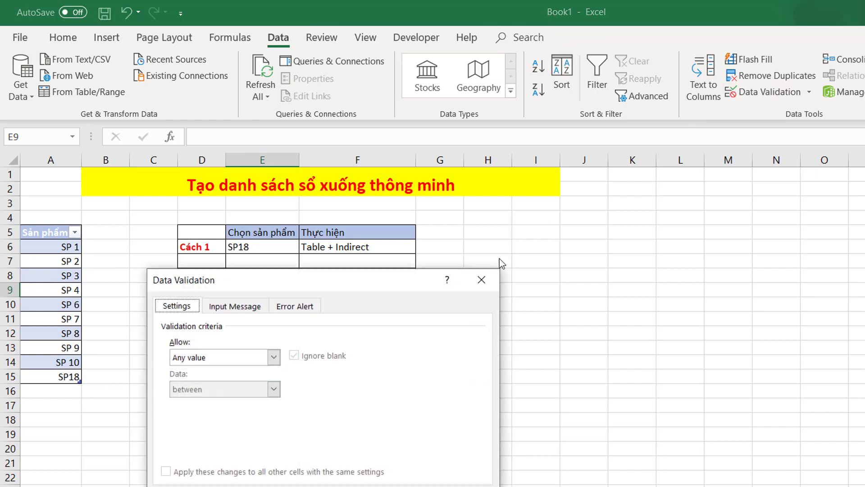
left_click(232, 360)
left_click(211, 398)
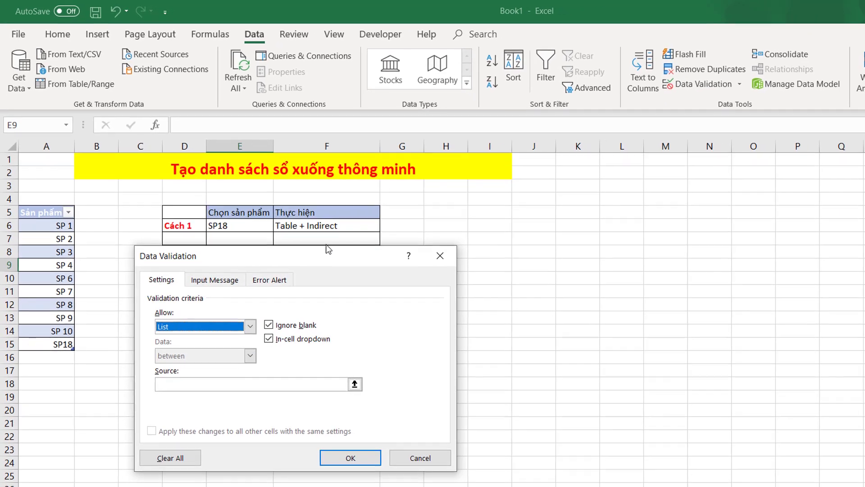
left_click_drag(327, 244, 337, 230)
left_click(236, 364)
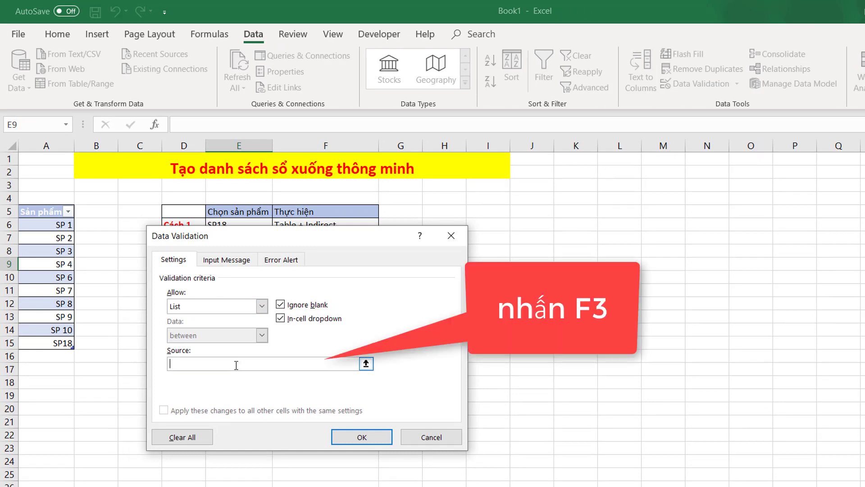
key("F3")
left_click(221, 329)
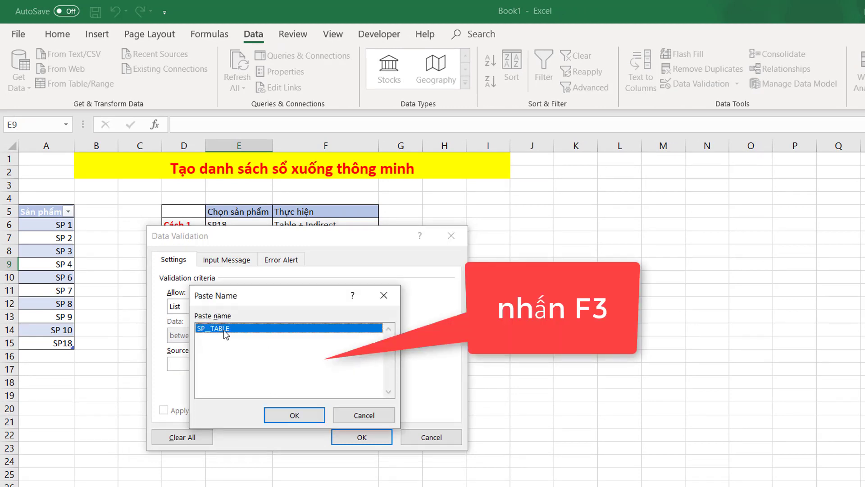
left_click(295, 419)
left_click(358, 438)
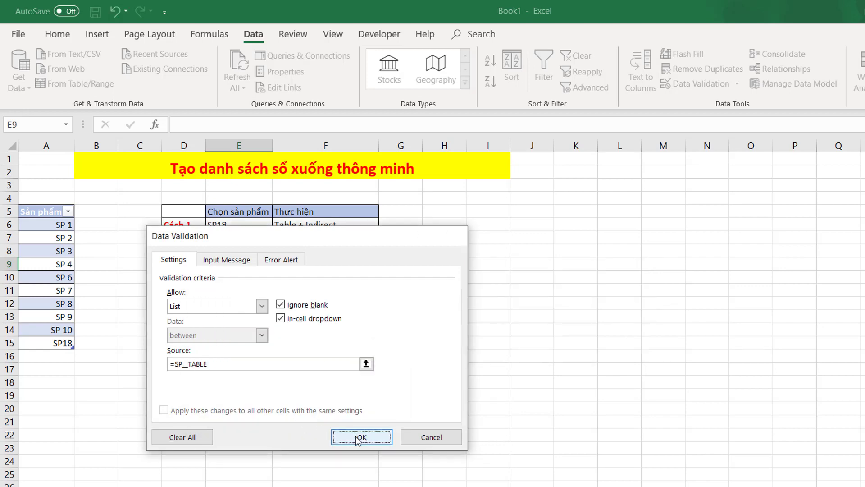
left_click(280, 268)
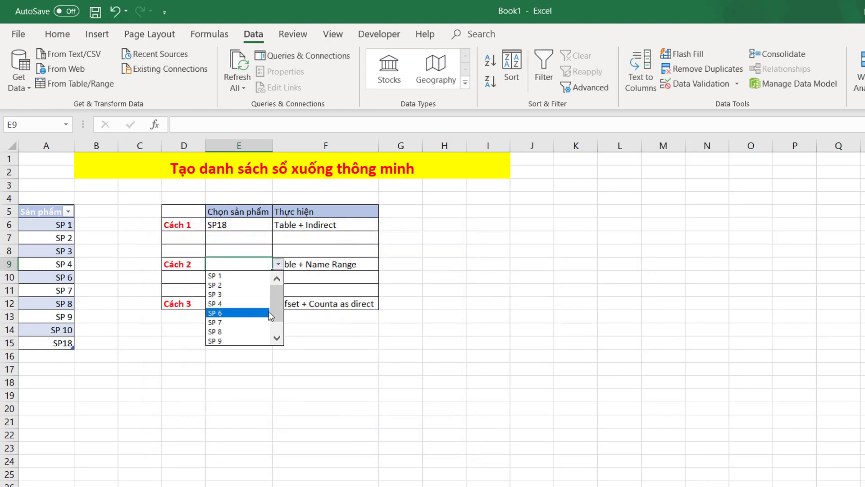
Test E9's drop-down by choosing SP 8, then SP18
left_click(277, 335)
left_click(234, 313)
left_click(279, 265)
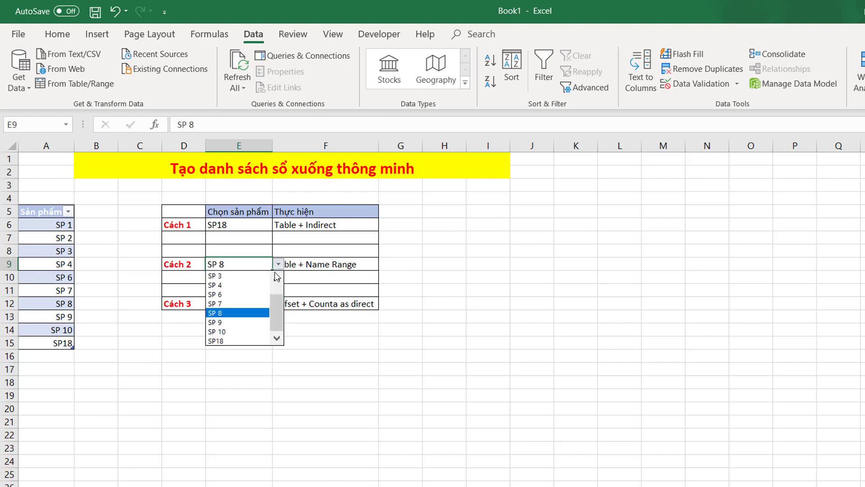
left_click(234, 334)
Add SP19 as a new product in A16 and choose SP19 from E9's drop-down
left_click(46, 356)
left_click(45, 336)
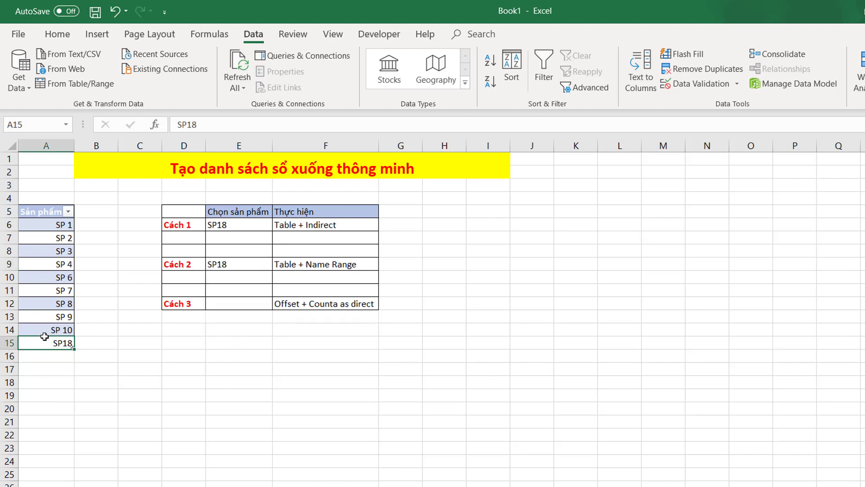
left_click(45, 356)
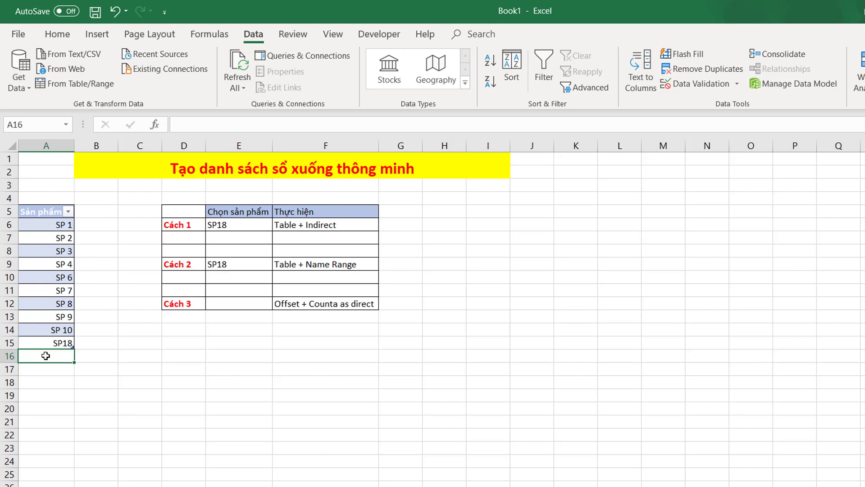
type("SP18")
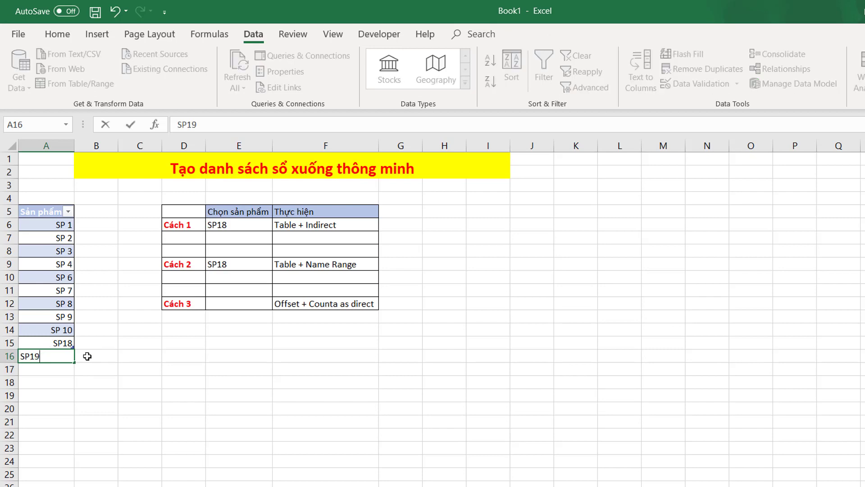
key("Return")
left_click(226, 268)
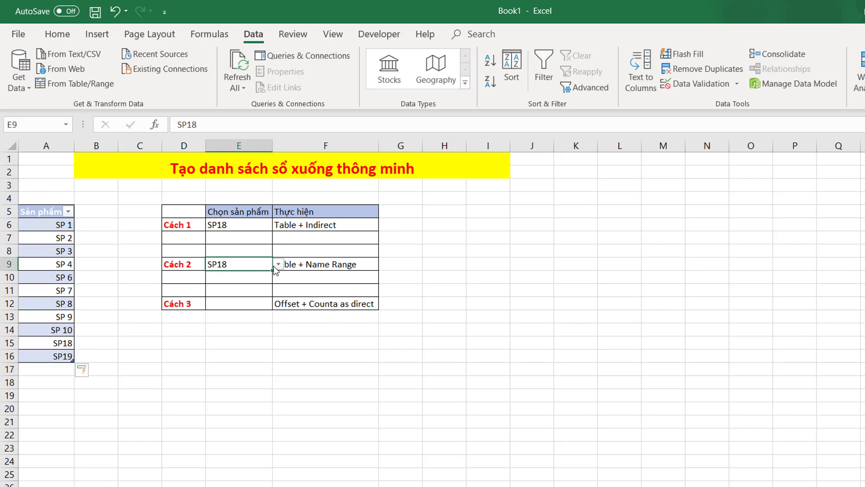
left_click(279, 264)
left_click(246, 341)
Give E12 a list validation sourced from =OFFSET($A$6;0;0;COUNTA($A:$A)-1)
left_click(231, 303)
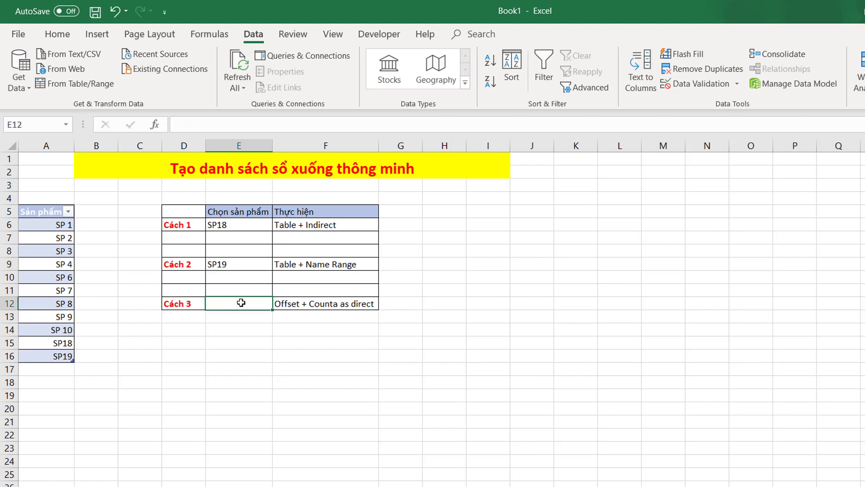
left_click(684, 89)
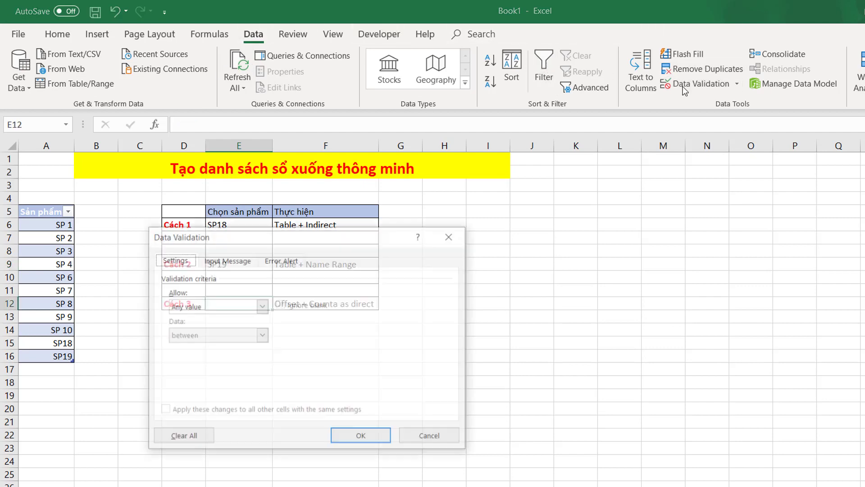
left_click(262, 306)
left_click(189, 351)
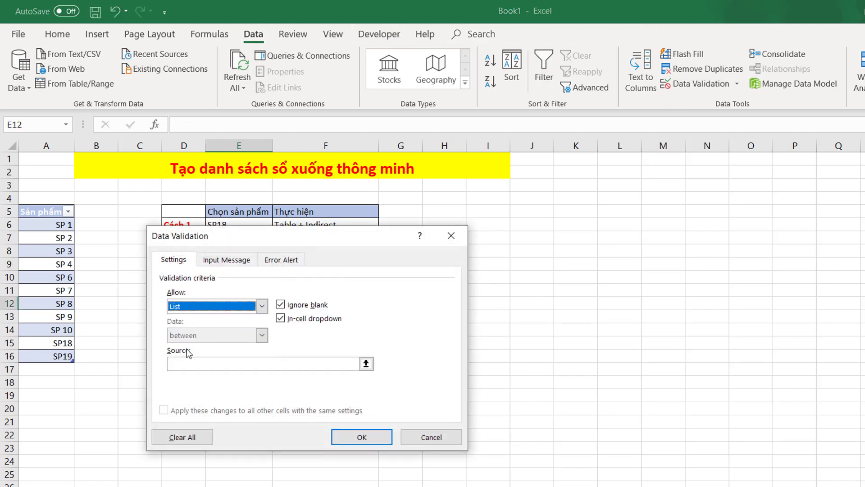
left_click(220, 362)
type("=Offset(")
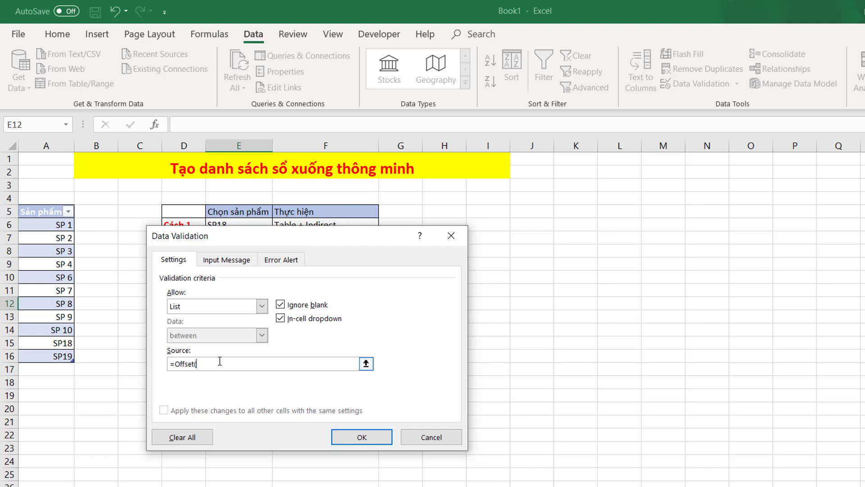
left_click(49, 223)
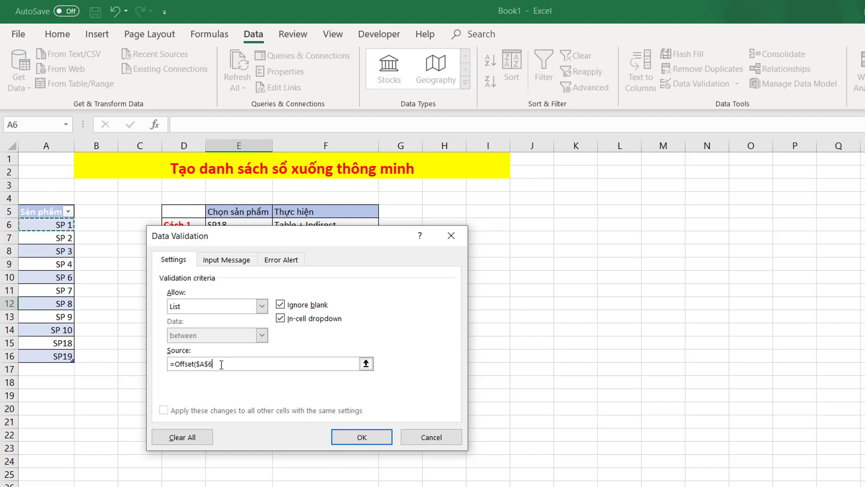
type(";0;0;counta(")
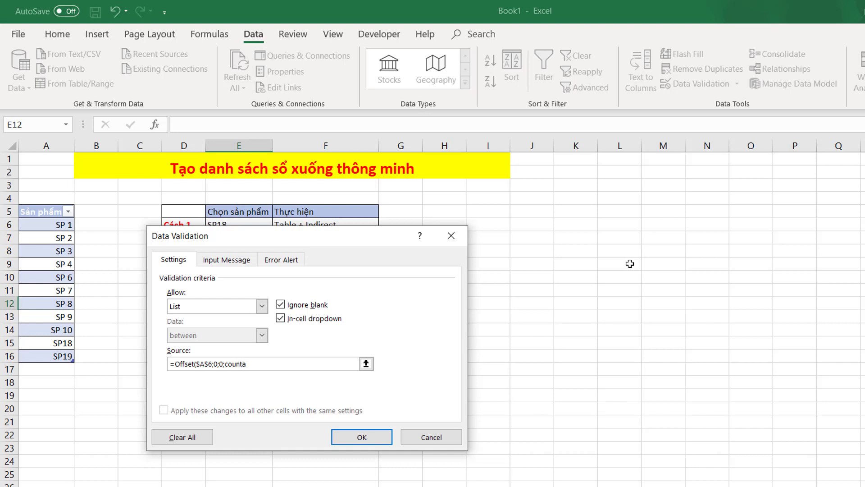
left_click(45, 146)
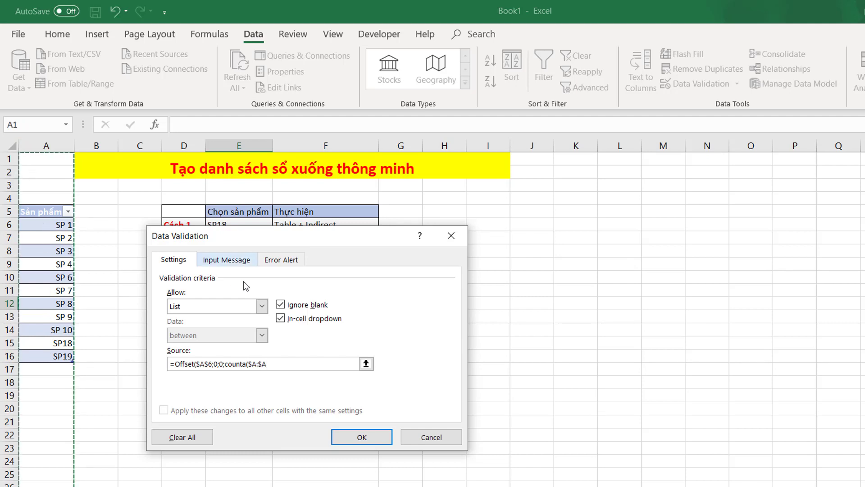
type(")-1")
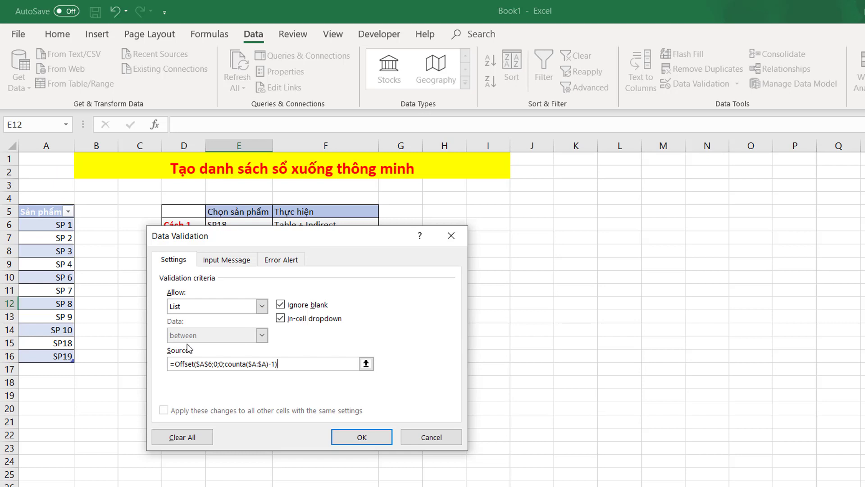
left_click(375, 442)
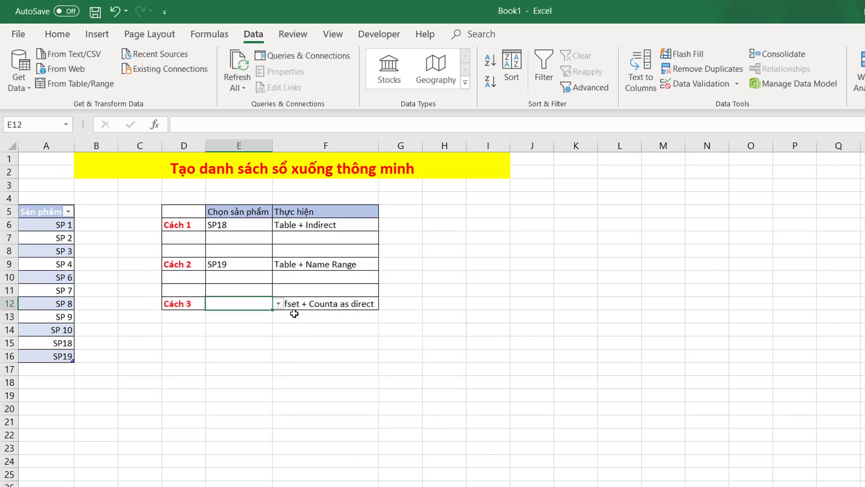
Pick SP 8 from E12's new drop-down list
left_click(279, 305)
left_click_drag(277, 344, 278, 344)
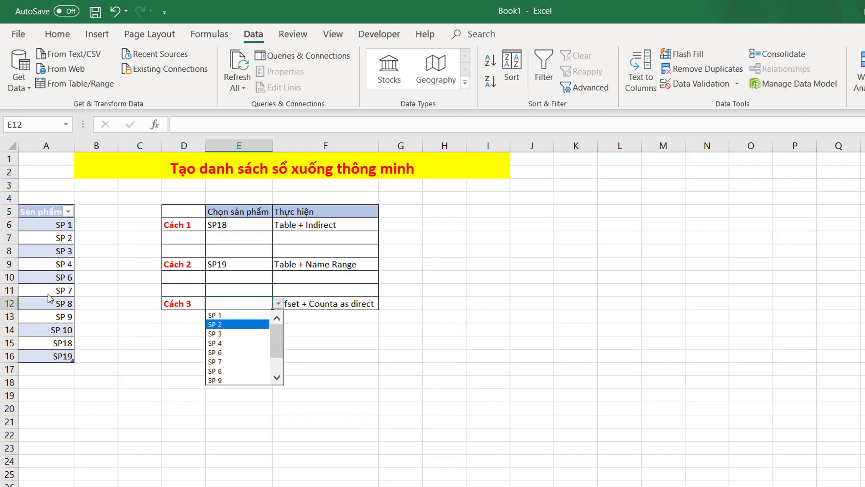
left_click(227, 374)
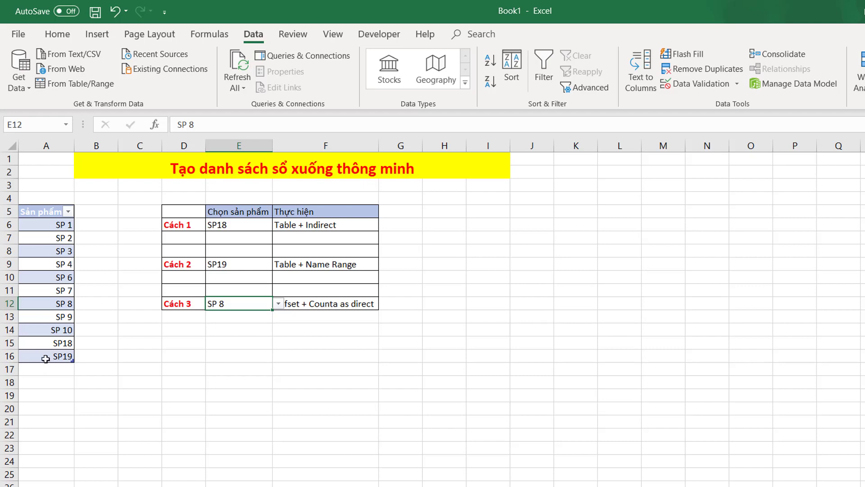
Extend the Sản phẩm table to row 19 and enter 16, 51 and 20 in A17:A19
left_click(39, 373)
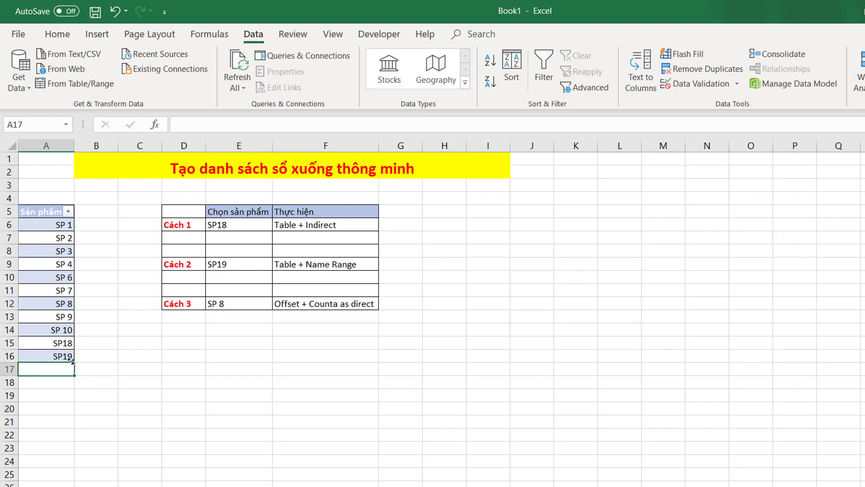
left_click_drag(71, 359, 85, 399)
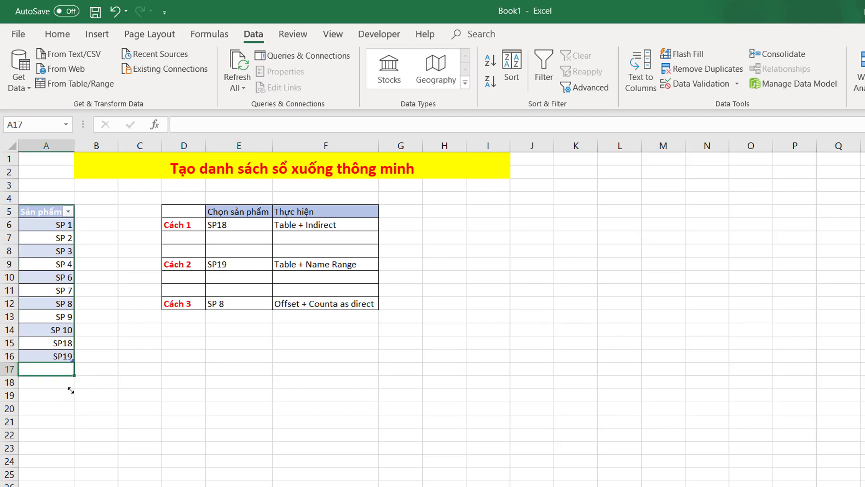
left_click(89, 406)
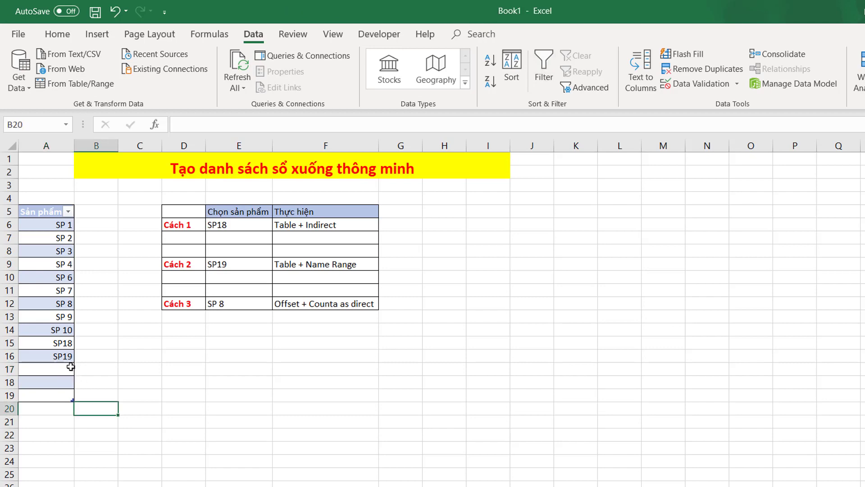
left_click(58, 369)
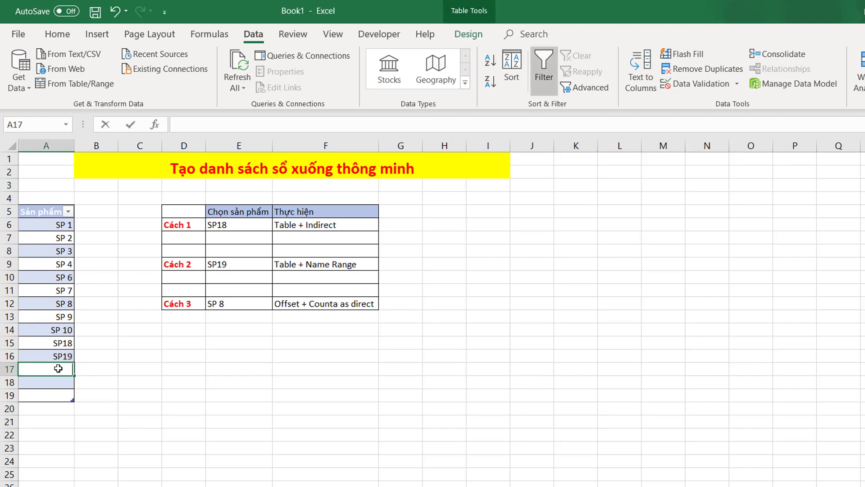
type("16")
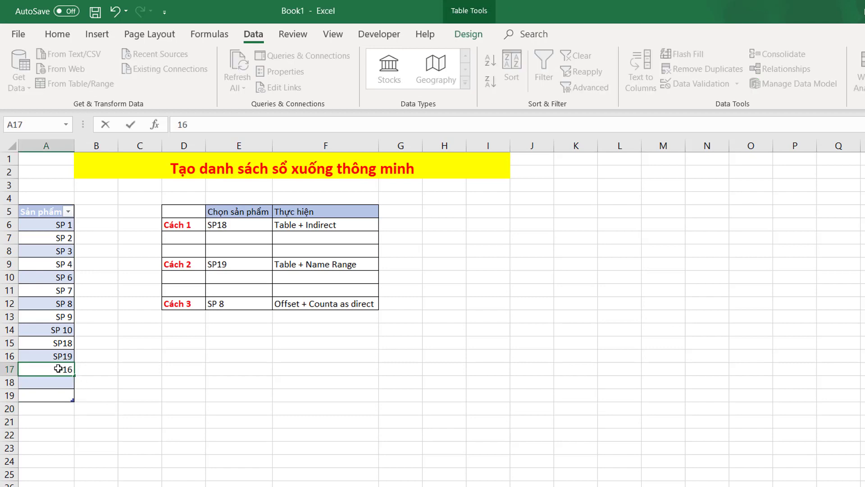
key("Return")
type("51")
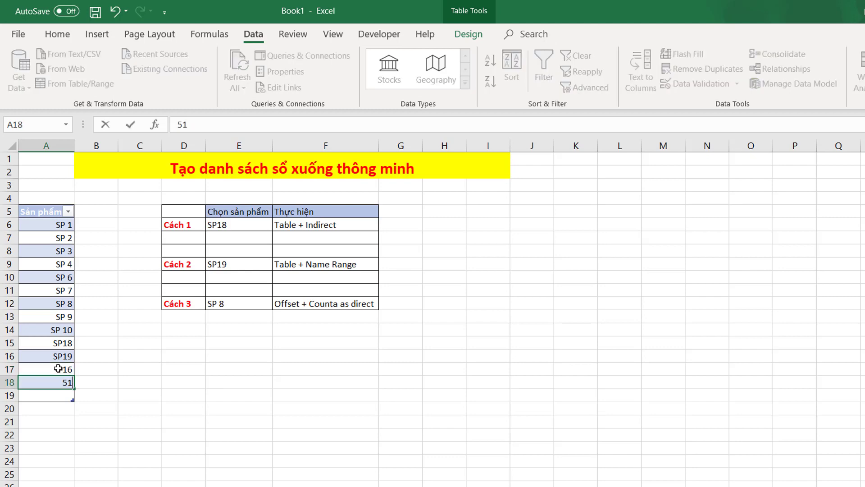
key("Return")
type("20")
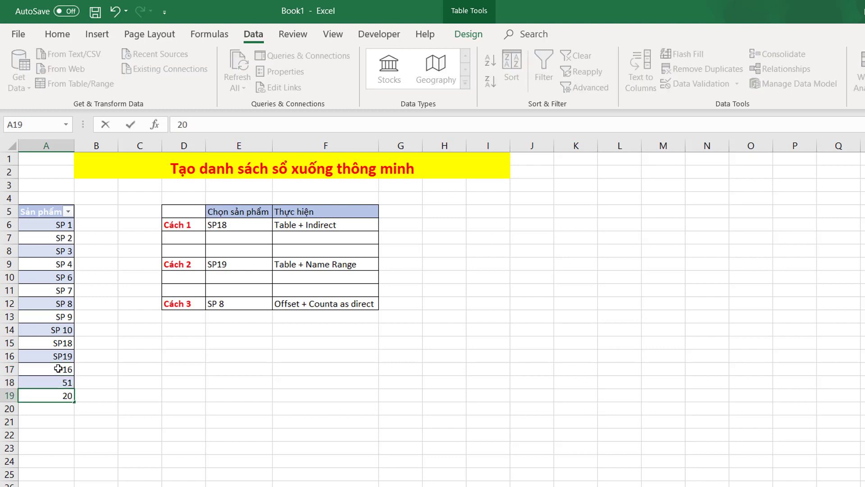
left_click(141, 356)
Test E12's drop-down by choosing the new entries 20, then 51
left_click(250, 305)
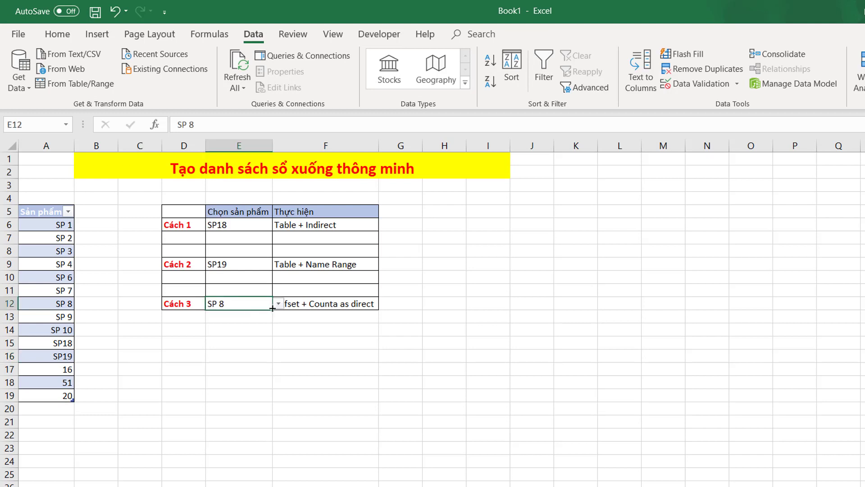
left_click(279, 304)
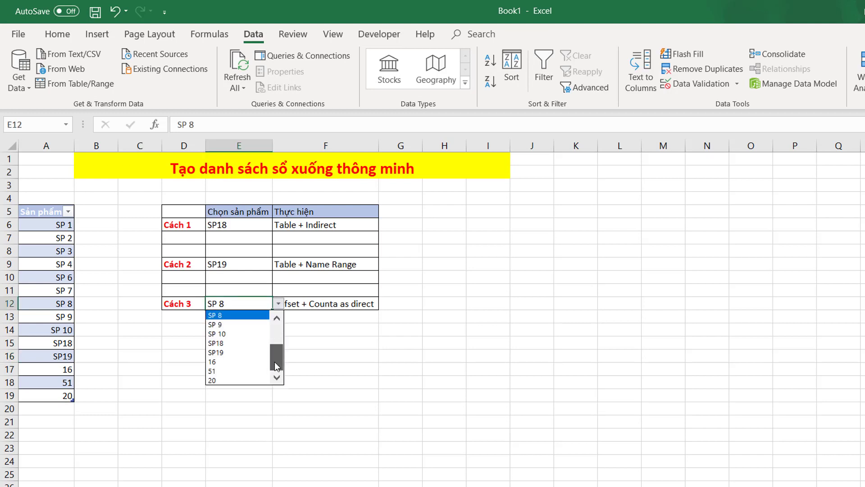
left_click(214, 380)
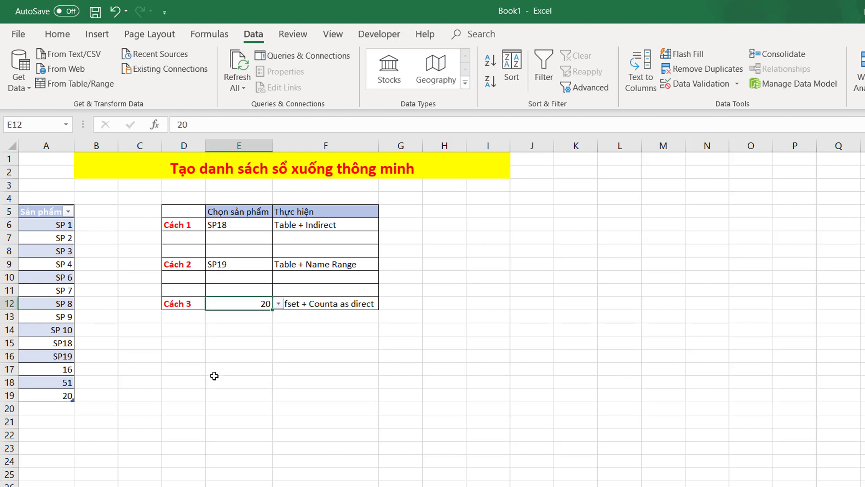
left_click(278, 304)
left_click(236, 369)
Clear all data validation from E12
left_click(678, 84)
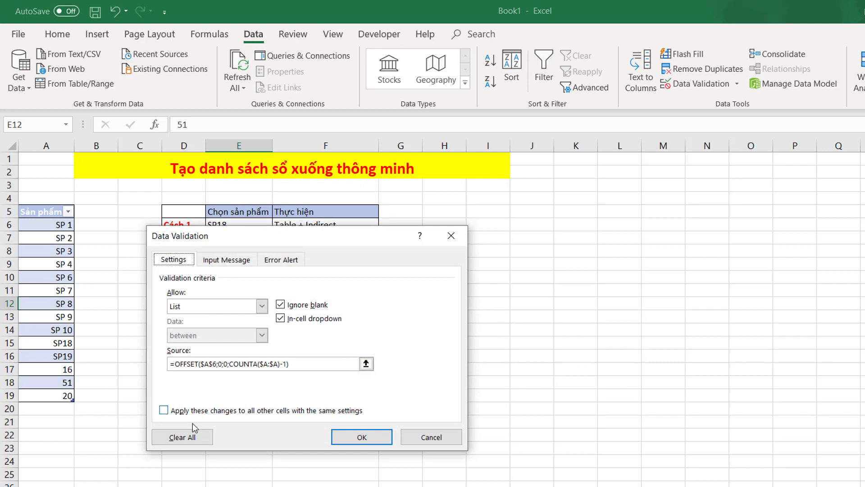
left_click(187, 438)
left_click(372, 438)
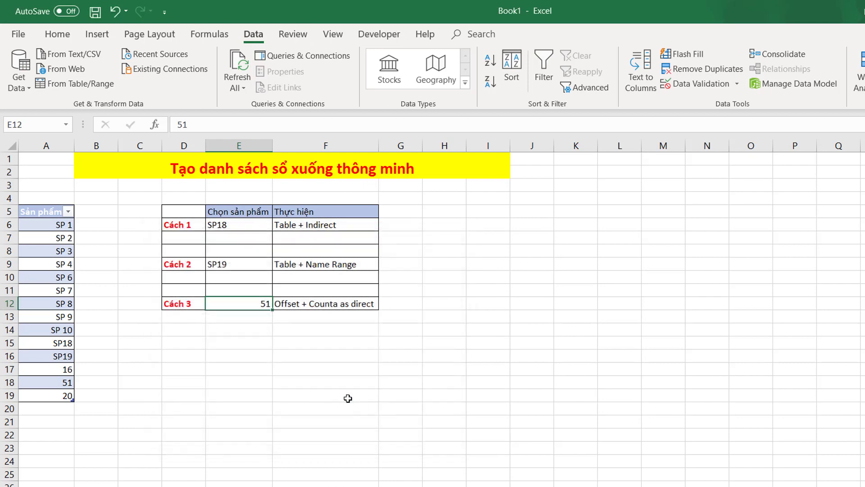
Empty E12, then remove E9's list validation and delete its SP19 value
key("BackSpace")
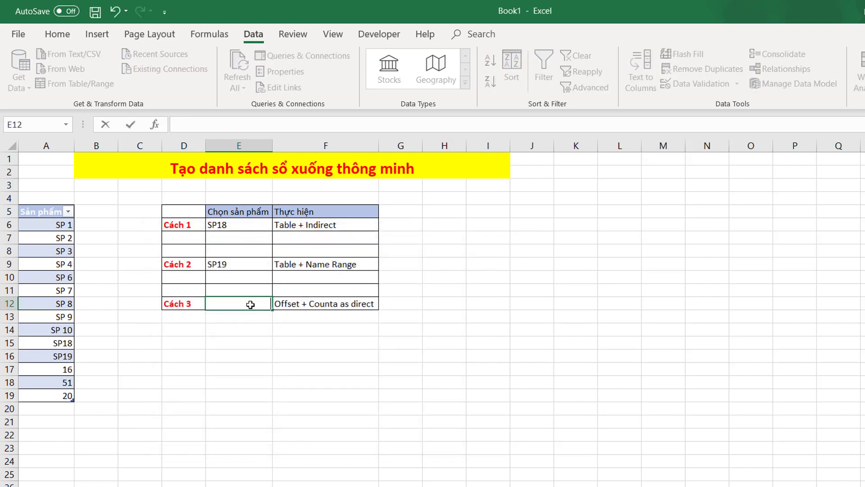
left_click(240, 361)
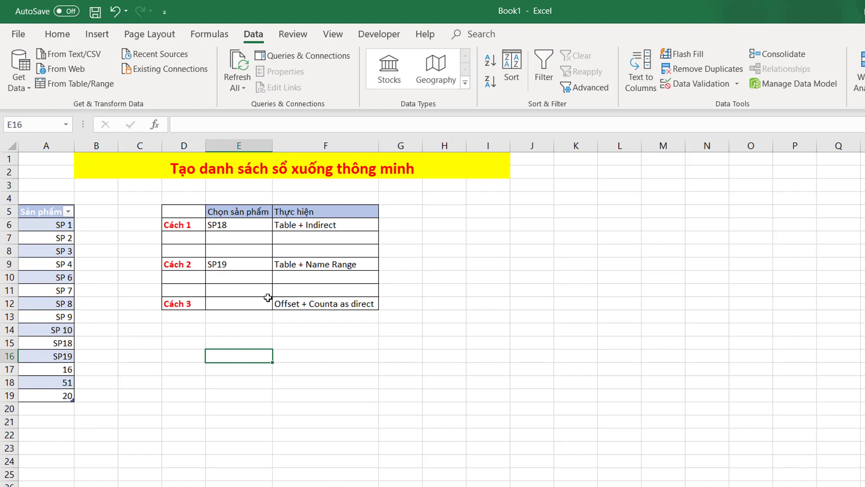
left_click(248, 266)
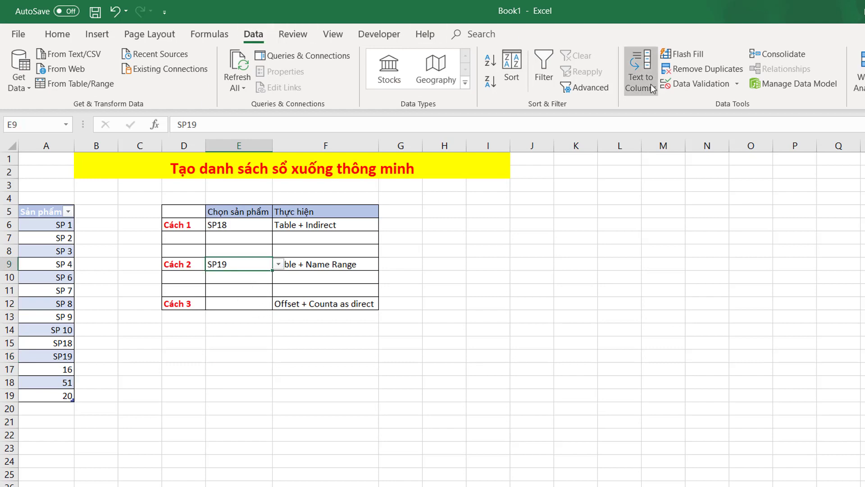
left_click(671, 83)
left_click(201, 438)
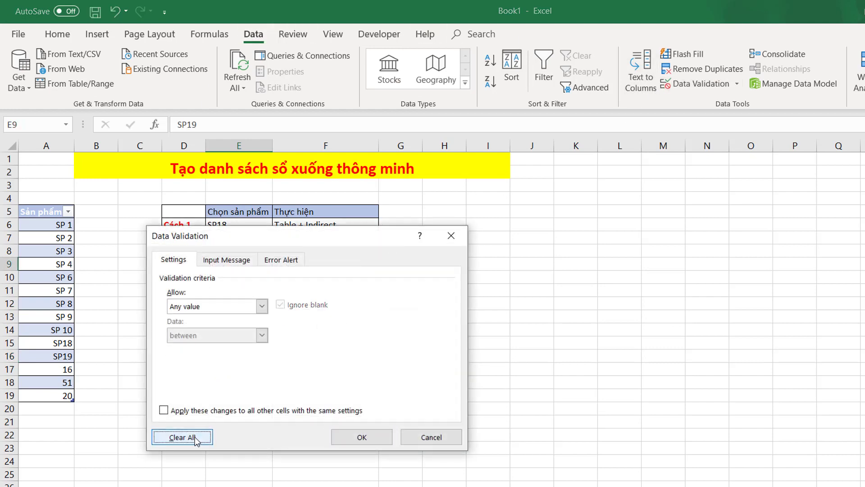
left_click(362, 438)
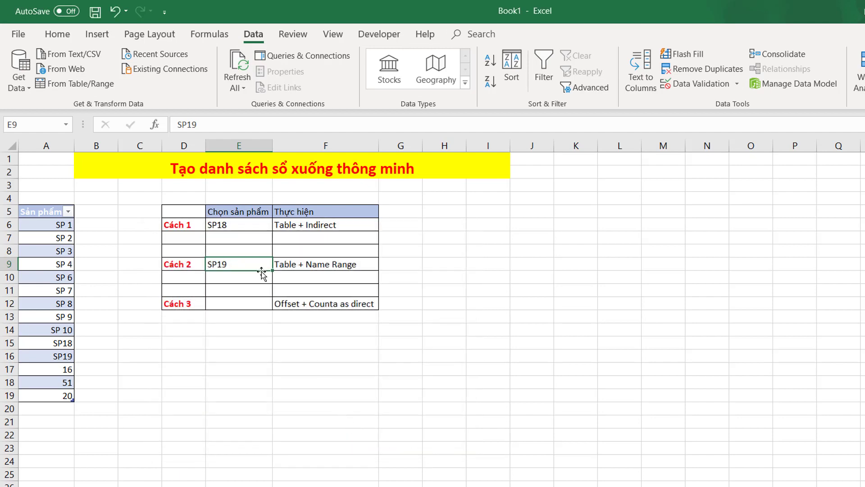
key("BackSpace")
left_click(251, 289)
Open E6's drop-down to check that it now lists 16, 51 and 20
left_click(242, 267)
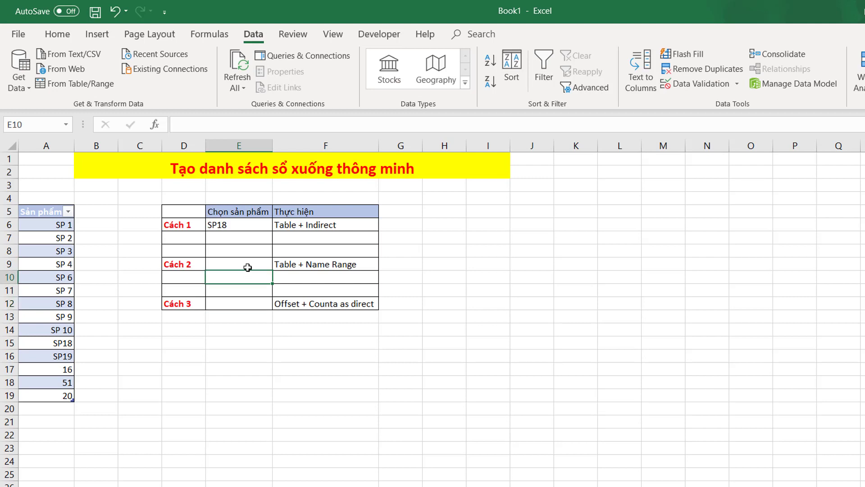
left_click(247, 224)
left_click(278, 225)
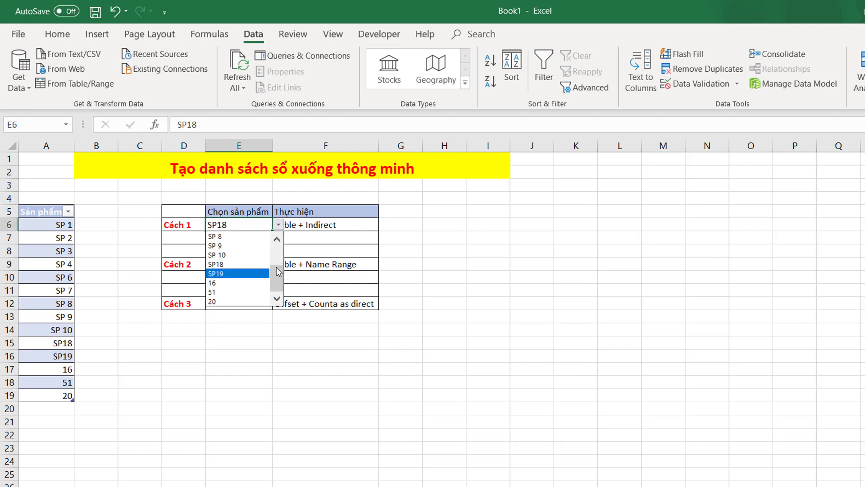
Close E6's list, clear its INDIRECT validation and delete SP18 from the cell
mouse_move(277, 289)
left_mouse_down()
mouse_move(277, 258)
mouse_move(277, 275)
left_mouse_up()
left_click(255, 228)
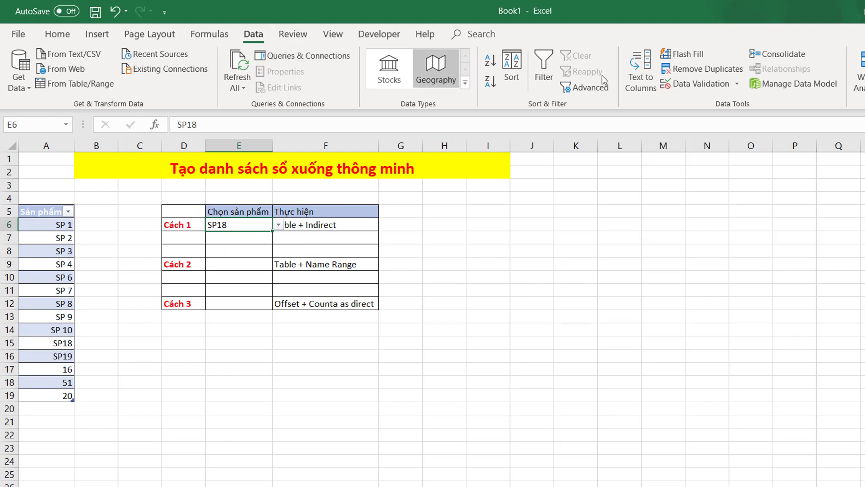
left_click(680, 84)
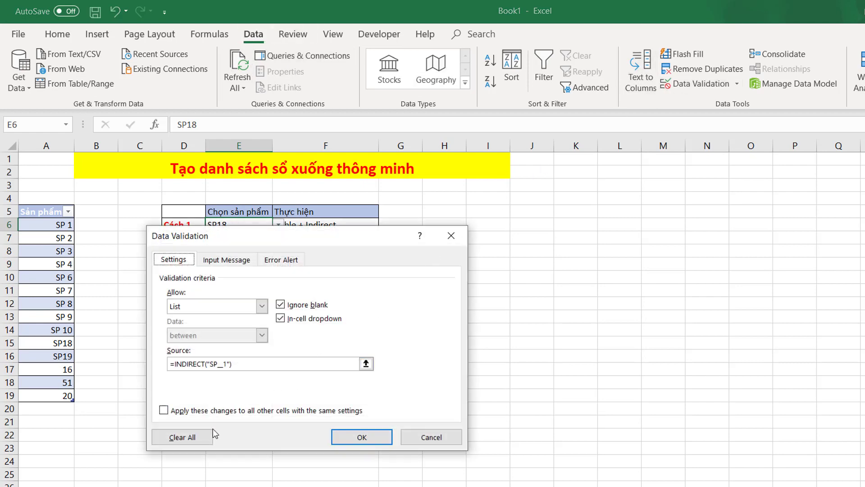
left_click(199, 436)
left_click(366, 437)
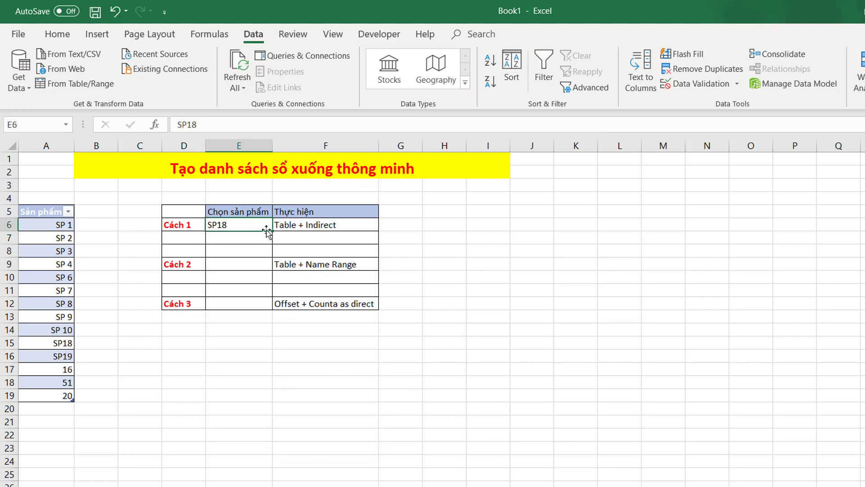
left_click_drag(266, 230, 236, 239)
left_click(248, 284)
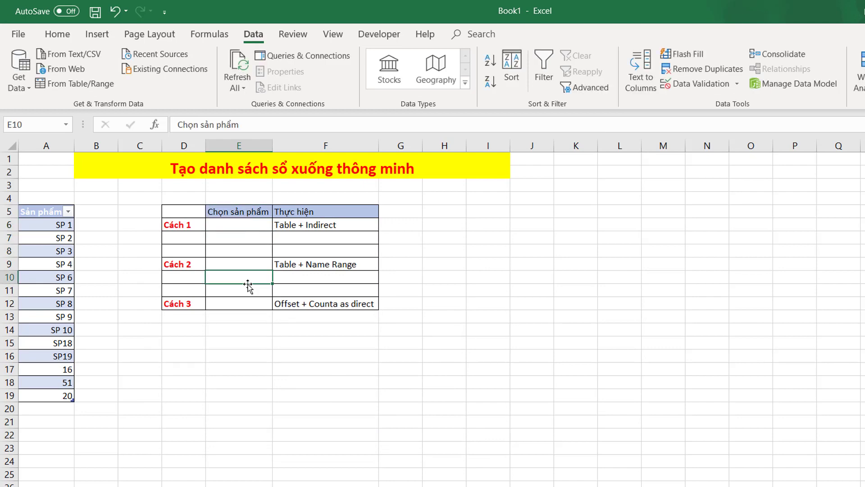